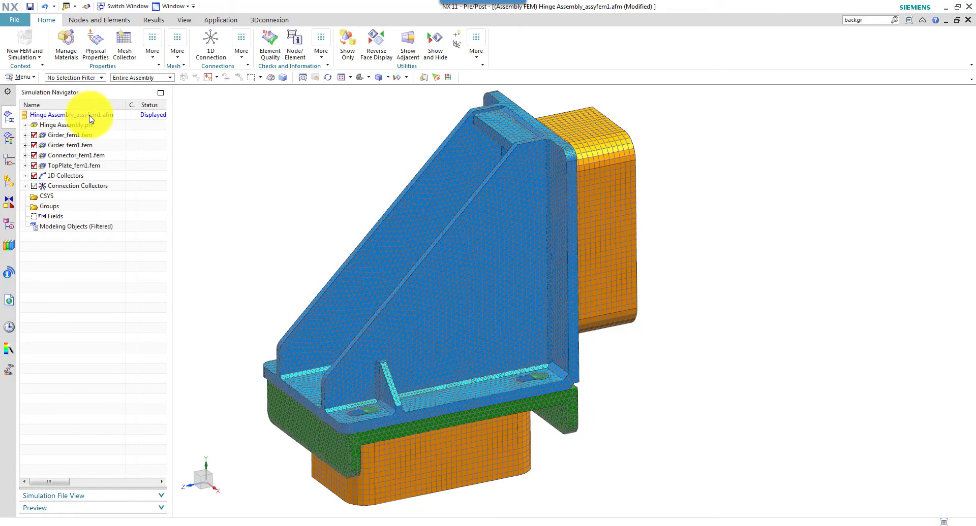
Return to Pre/Post and create a new NX Nastran simulation from the hinge assembly FEM.
left_click(220, 20)
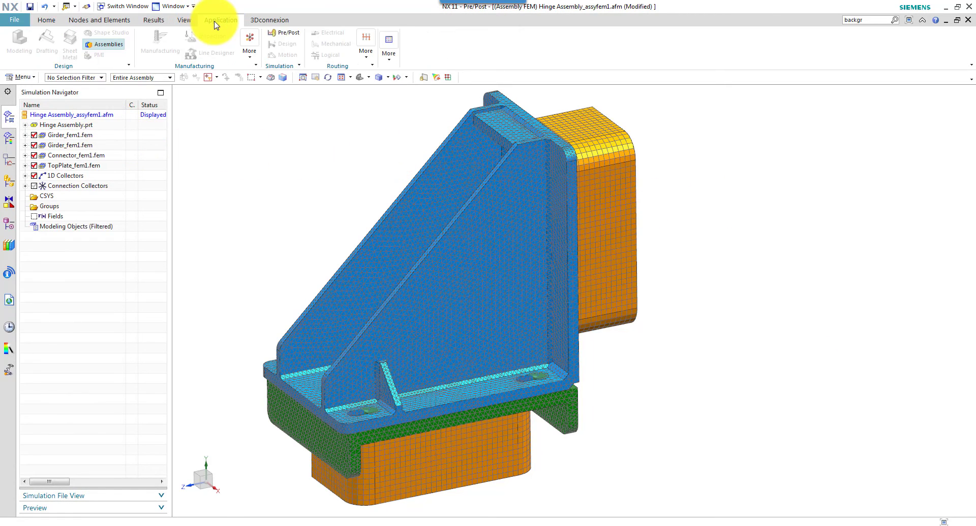
left_click(277, 37)
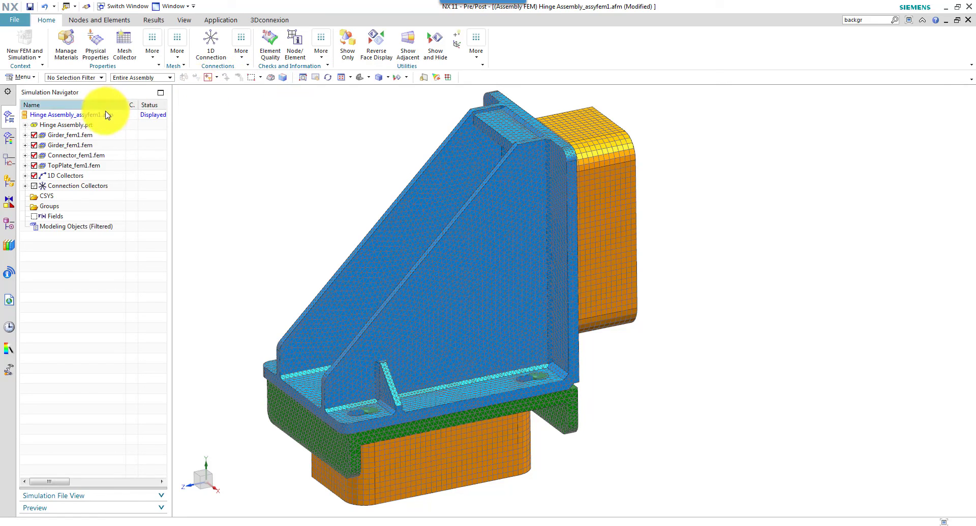
right_click(100, 115)
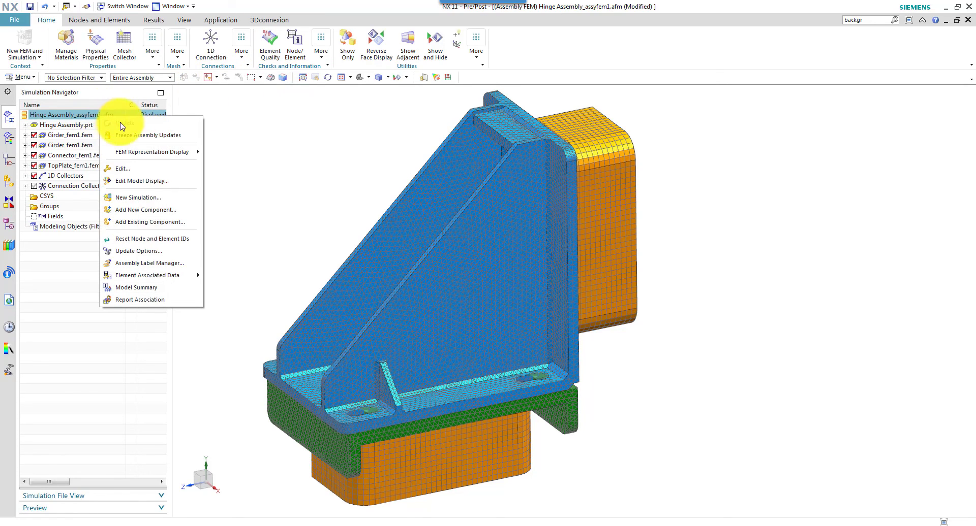
left_click(138, 198)
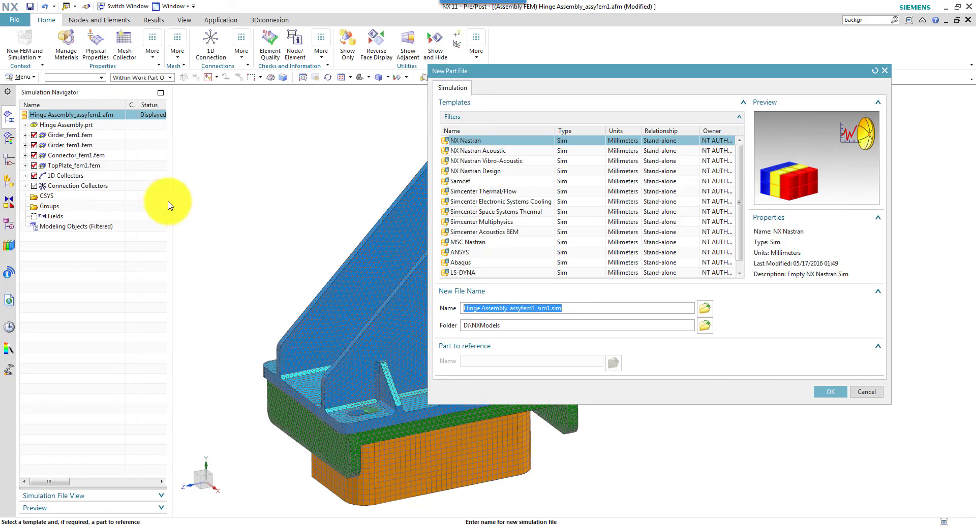
left_click(826, 394)
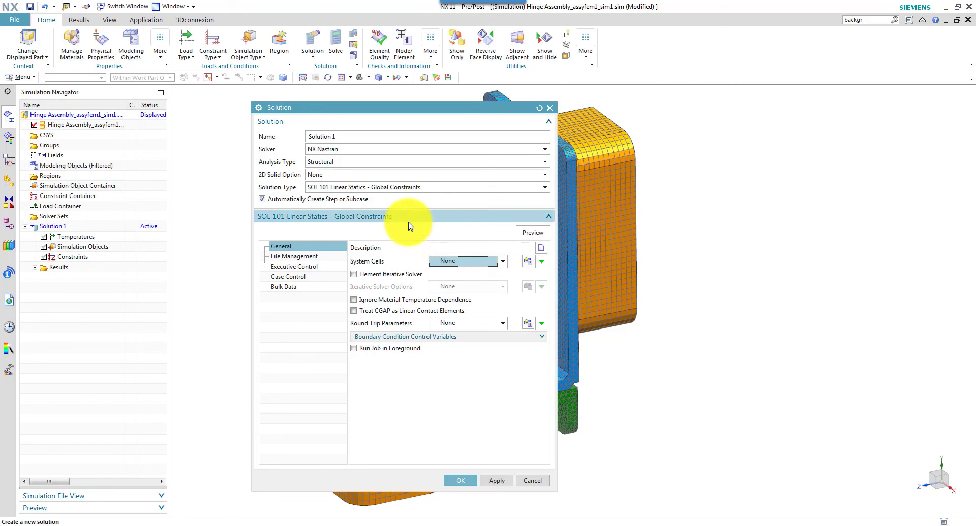
Browse the SOL 101 solution's File Management, Executive Control and Case Control pages.
left_click(301, 262)
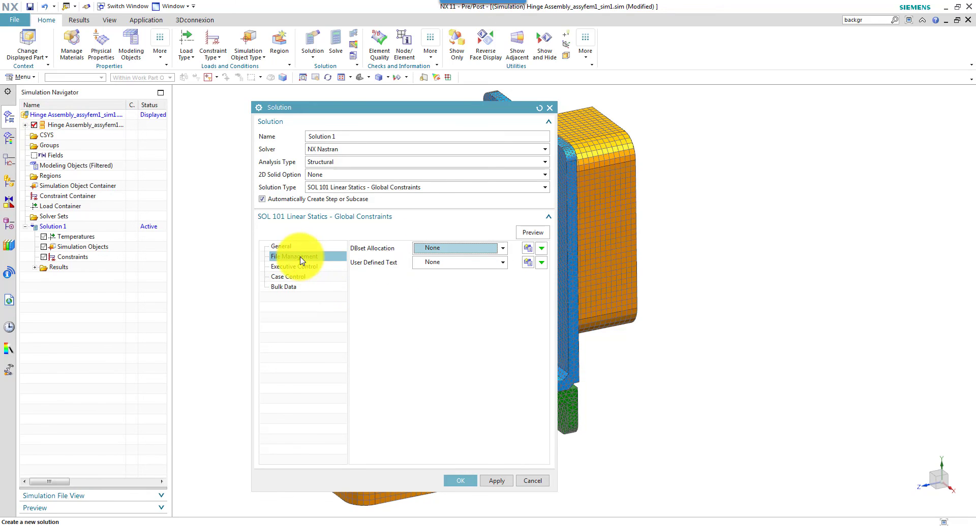
left_click(307, 271)
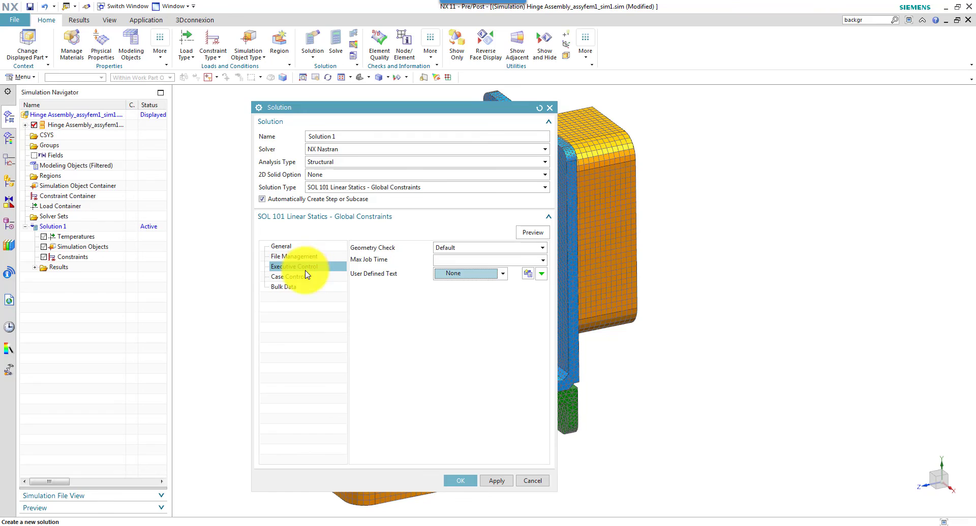
left_click(288, 277)
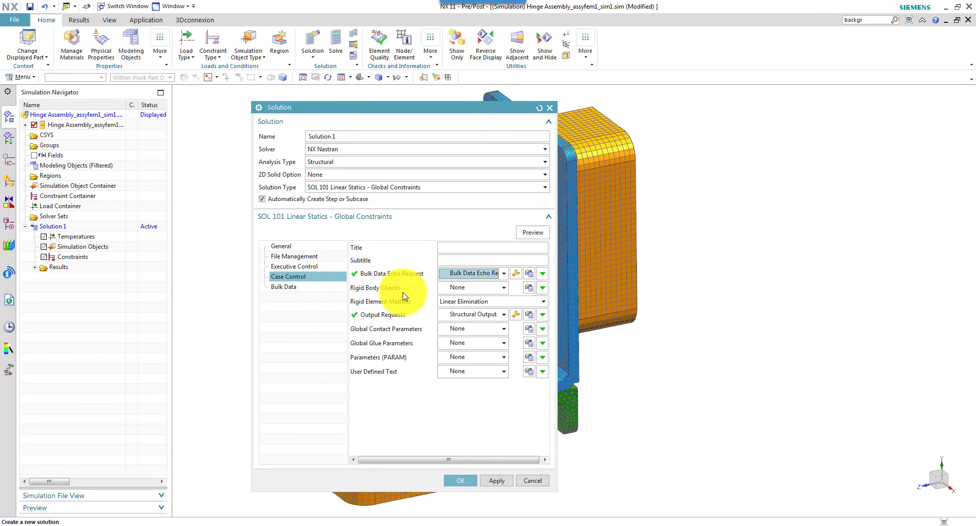
Enable the Contact Result (BCRESULTS) request in the structural output requests.
left_click(516, 315)
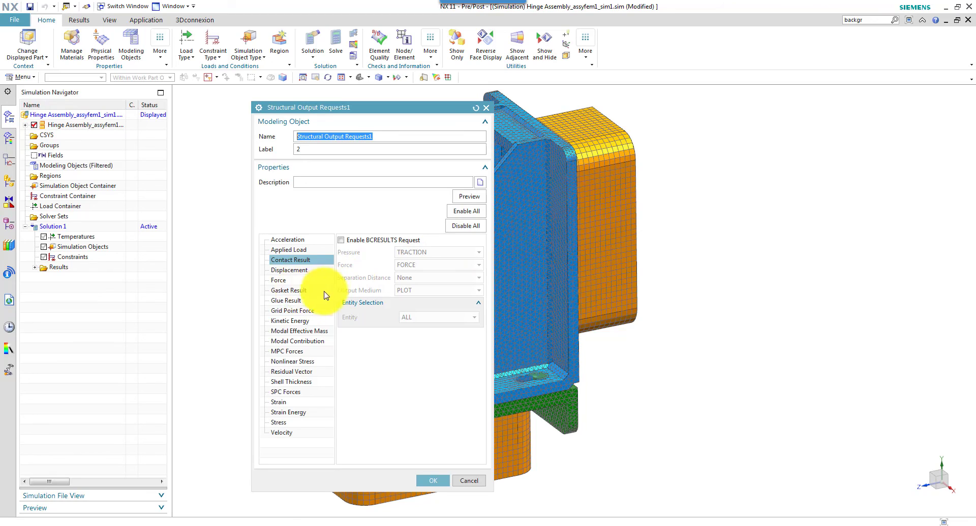
left_click(298, 292)
left_click(298, 302)
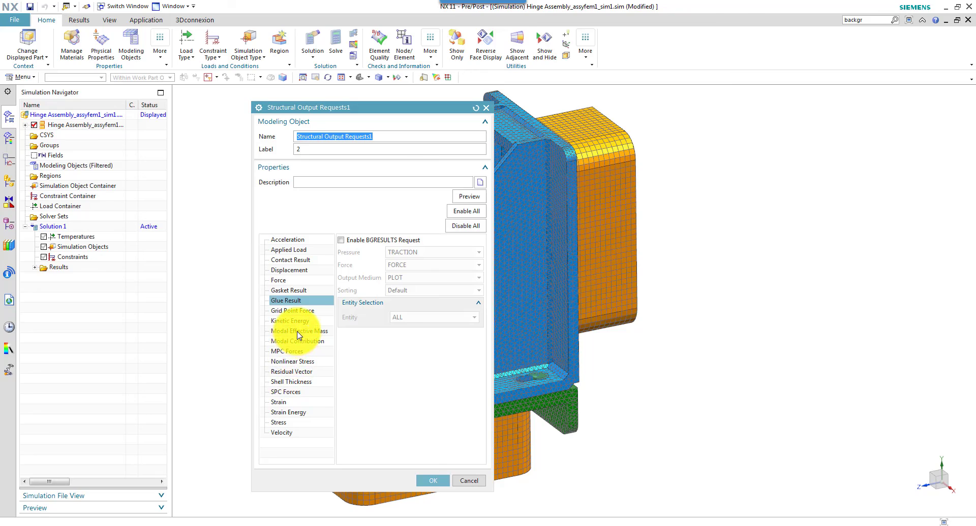
left_click(288, 260)
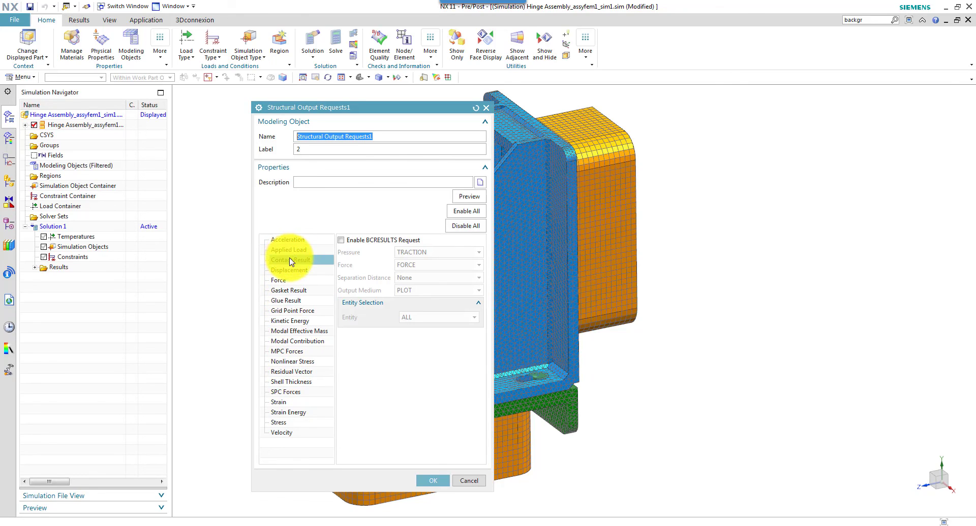
left_click(340, 241)
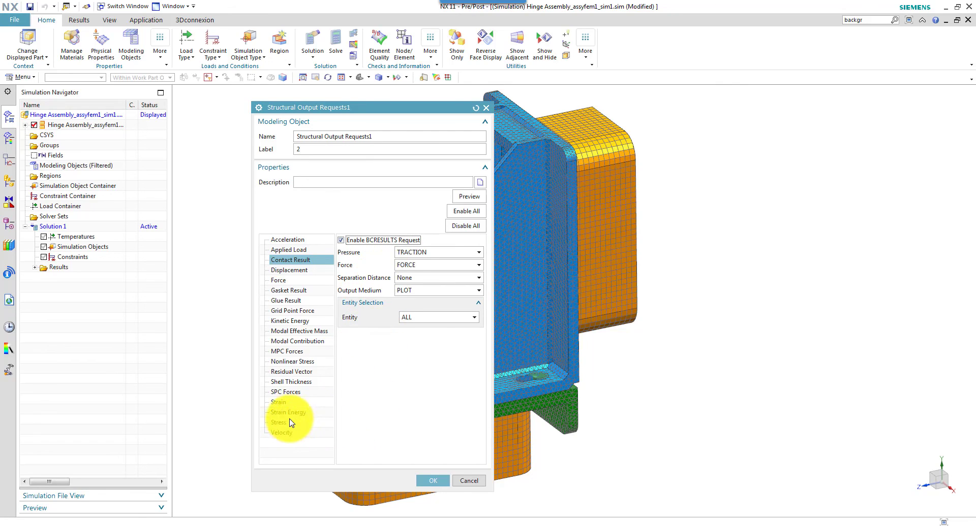
left_click(291, 393)
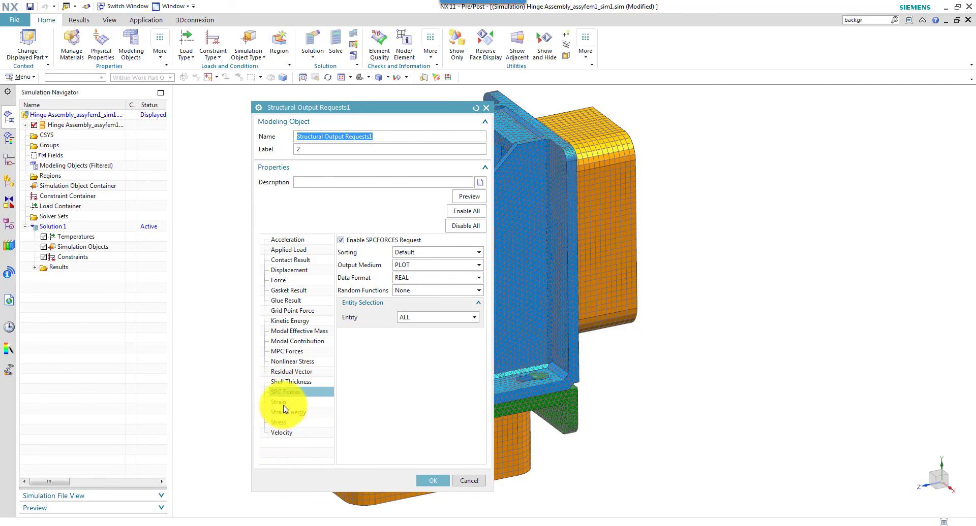
Enable the element FORCE and applied load OLOAD requests, then confirm the output requests.
left_click(288, 249)
left_click(279, 280)
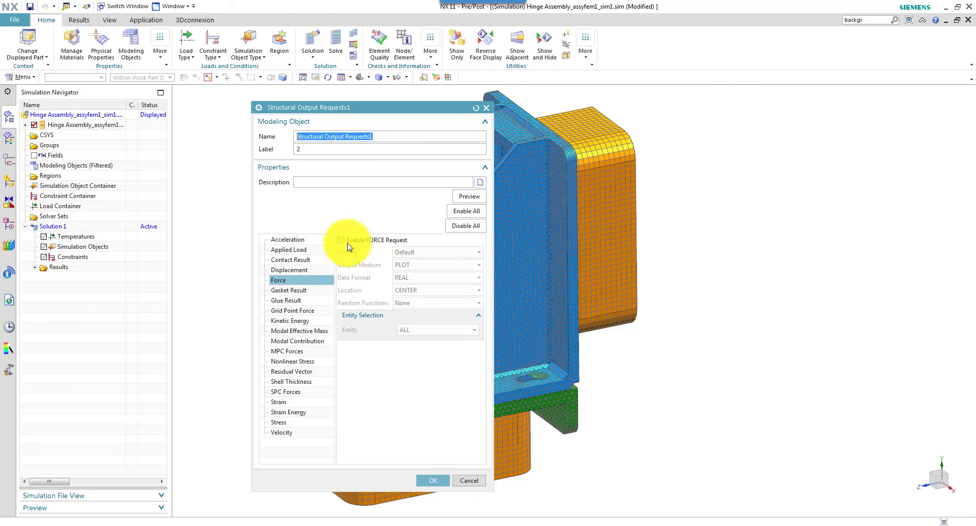
left_click(340, 241)
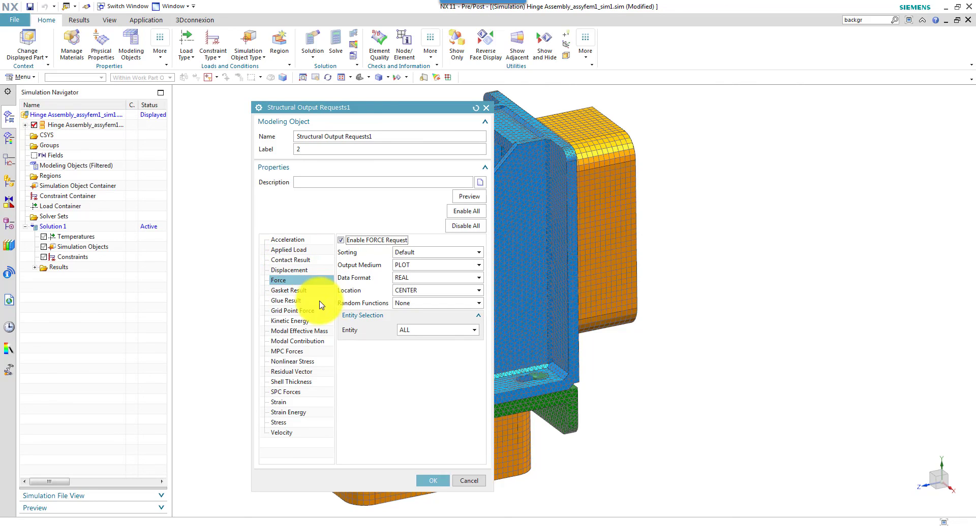
left_click(288, 258)
left_click(288, 250)
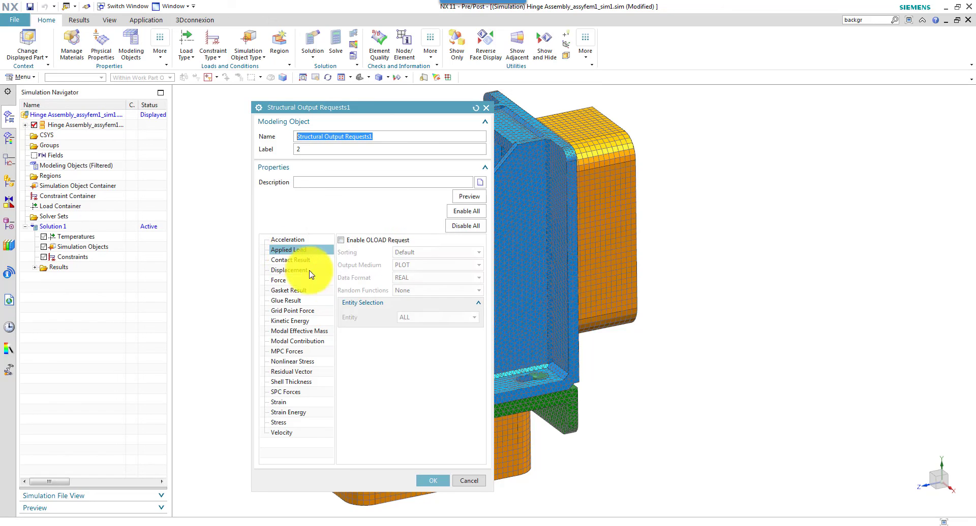
left_click(340, 241)
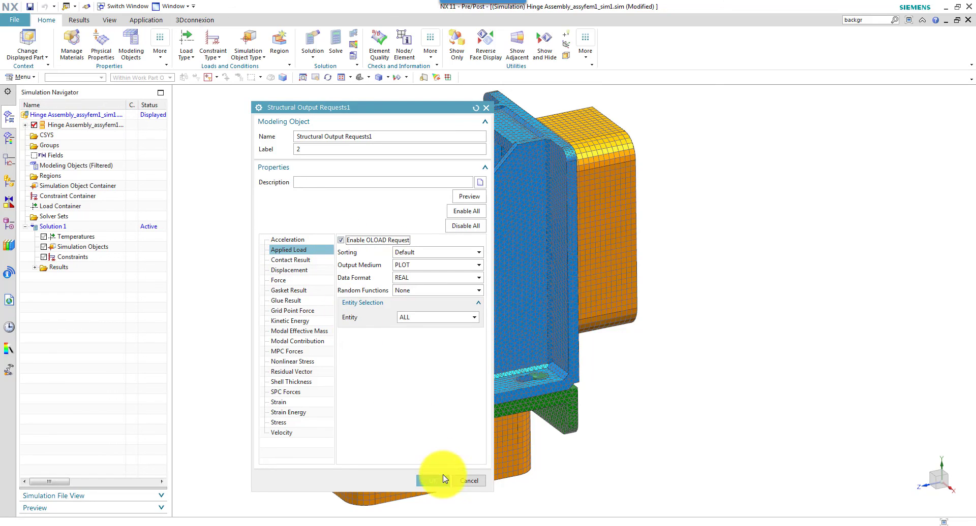
left_click(436, 480)
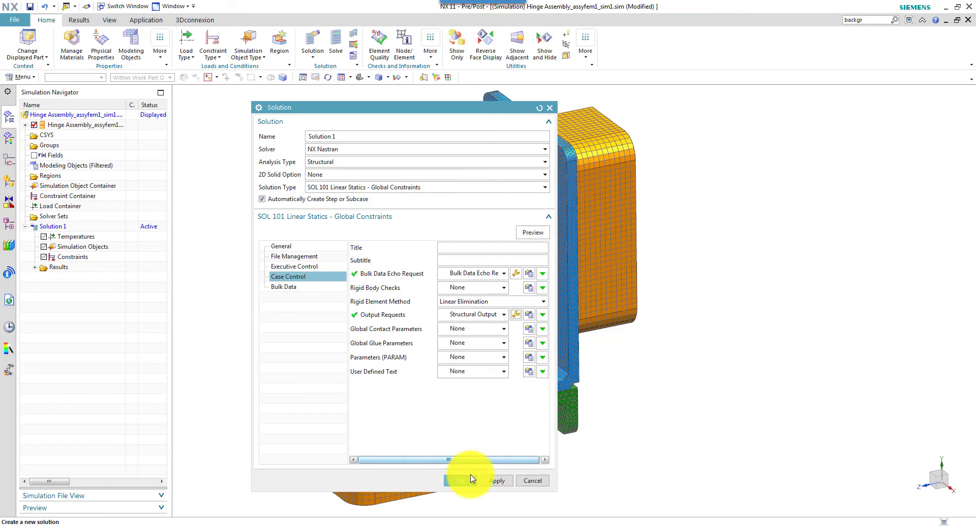
Confirm the SOL 101 solution and add a fixed constraint on the girder's bottom face.
left_click(459, 481)
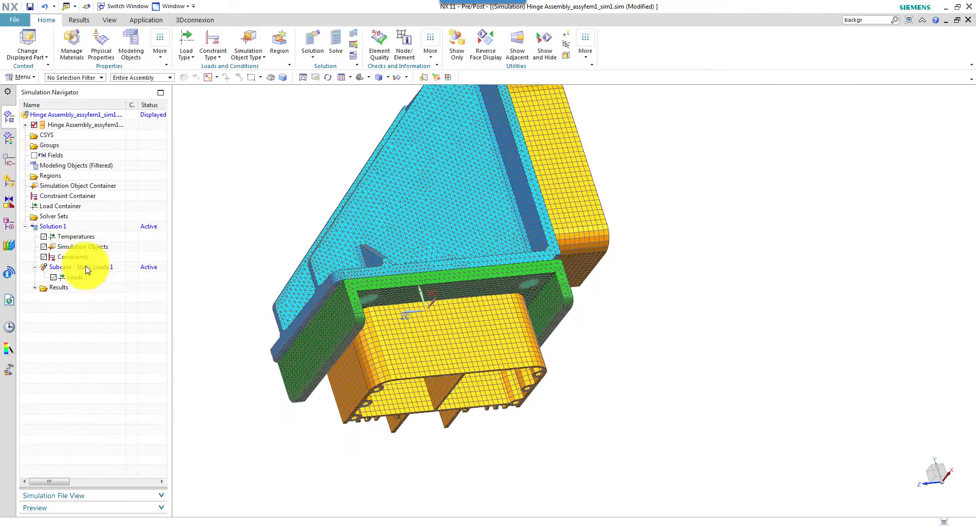
left_click(73, 258)
right_click(72, 261)
mouse_move(104, 264)
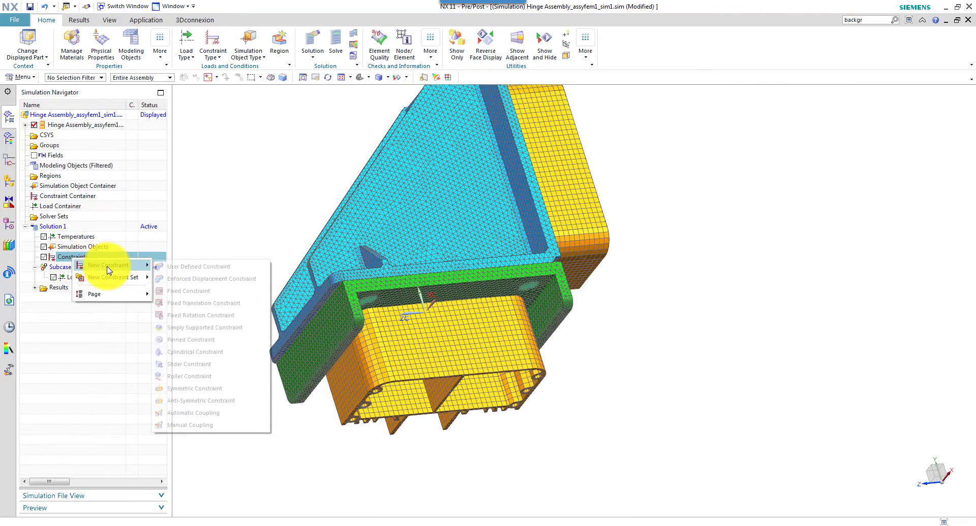
left_click(186, 290)
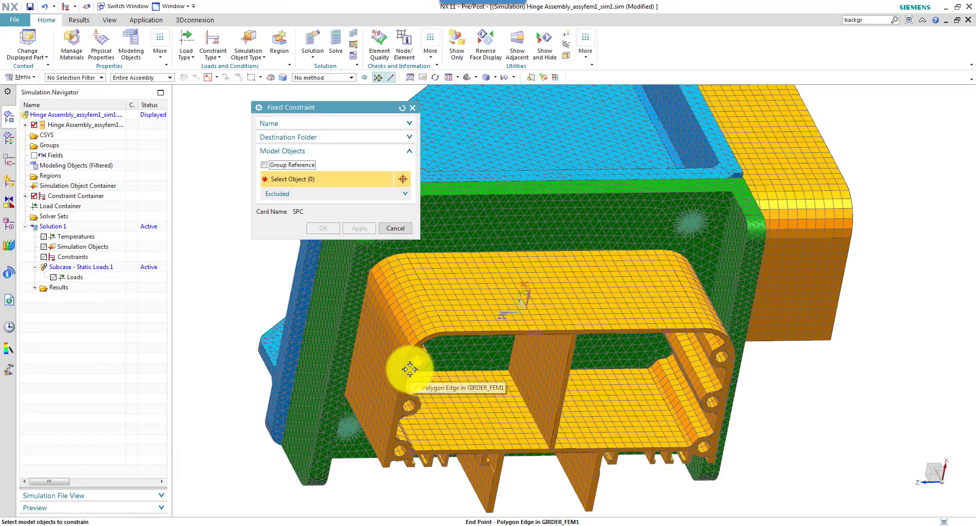
left_click(442, 414)
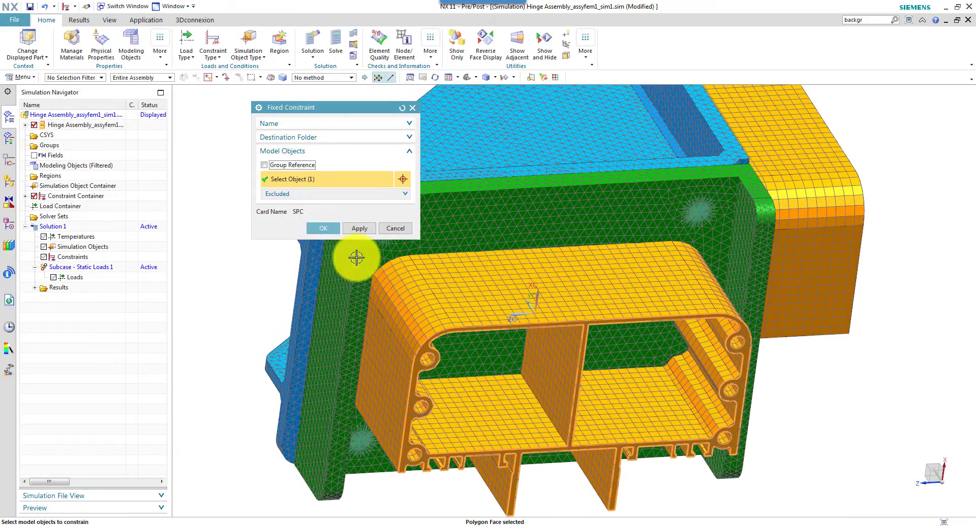
left_click(324, 228)
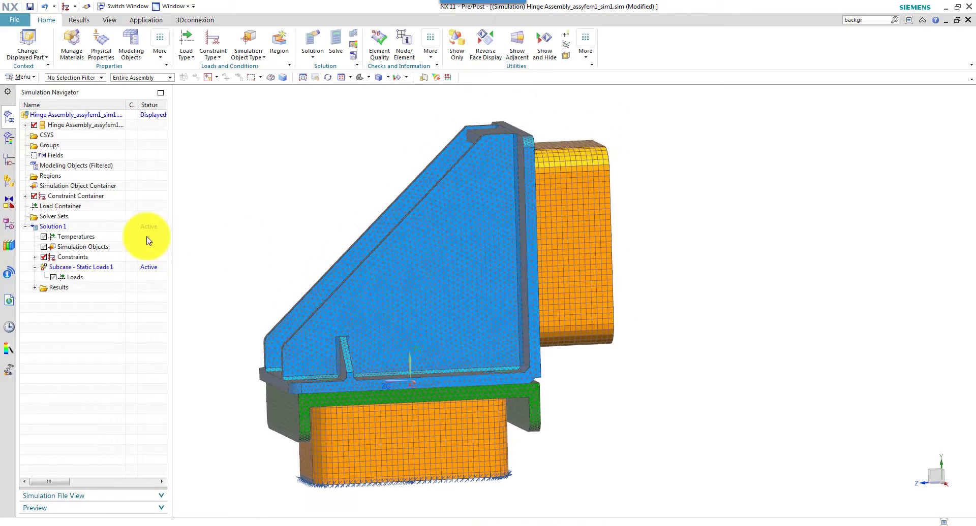
Create a surface-to-surface contact with face pairs found automatically across the whole hinge model.
left_click(92, 248)
right_click(92, 251)
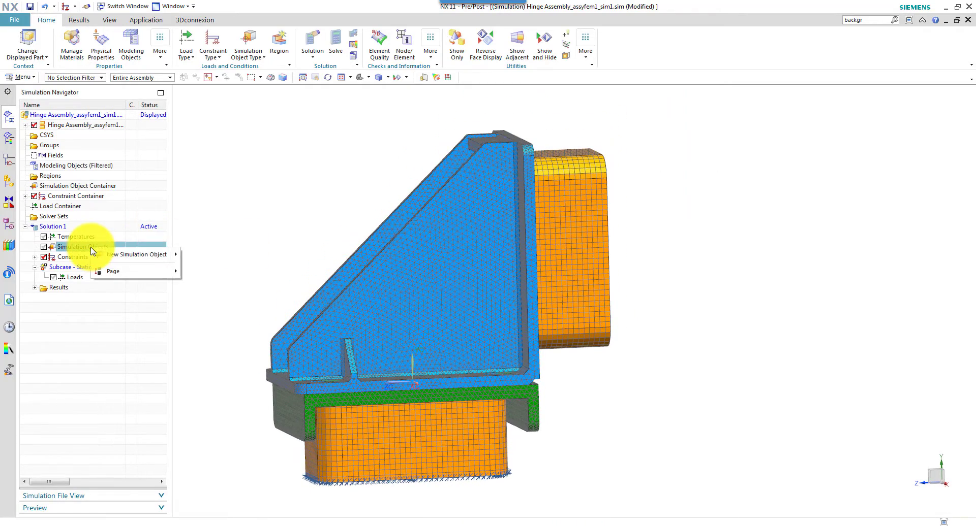
mouse_move(153, 255)
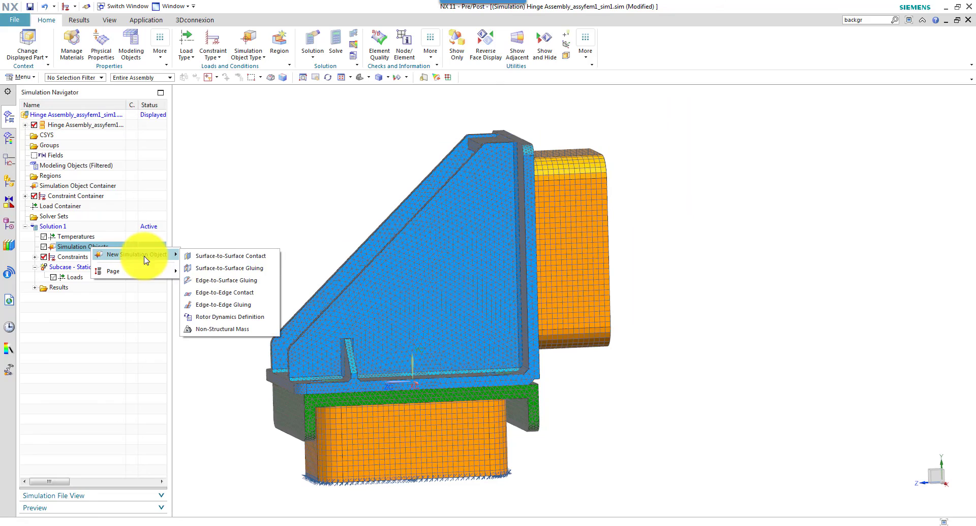
left_click(219, 258)
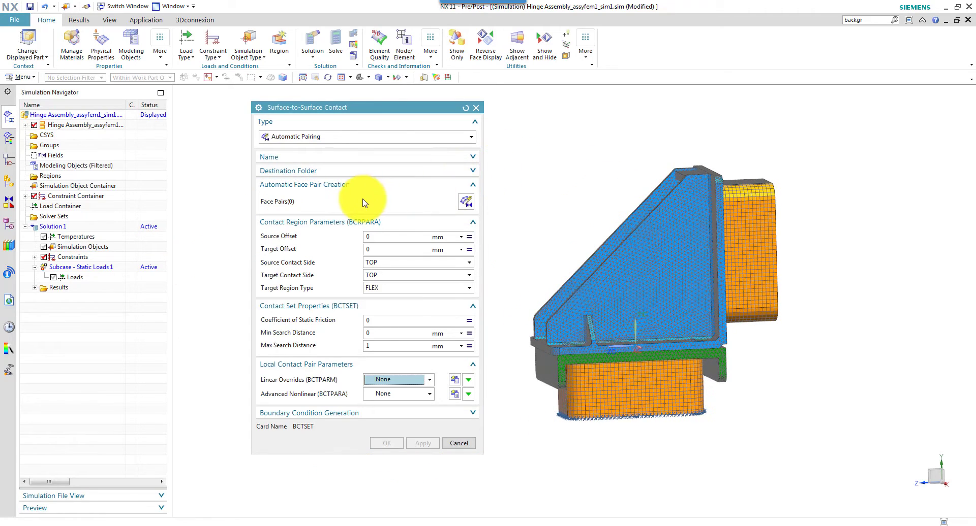
left_click(466, 201)
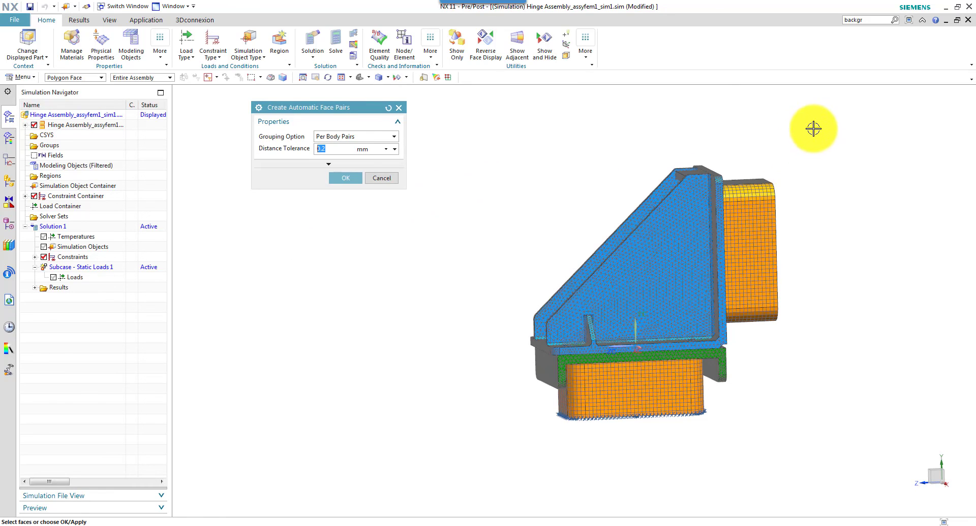
left_click_drag(813, 126, 467, 467)
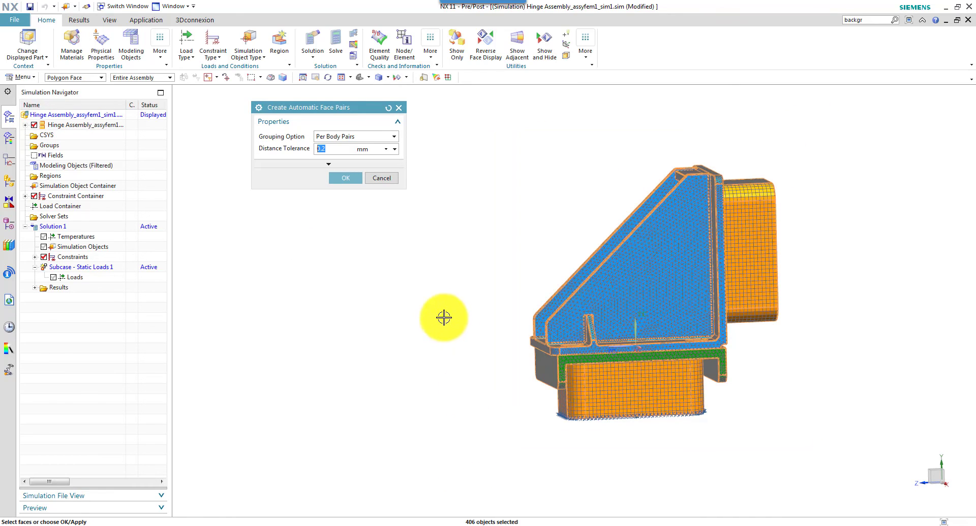
left_click(350, 178)
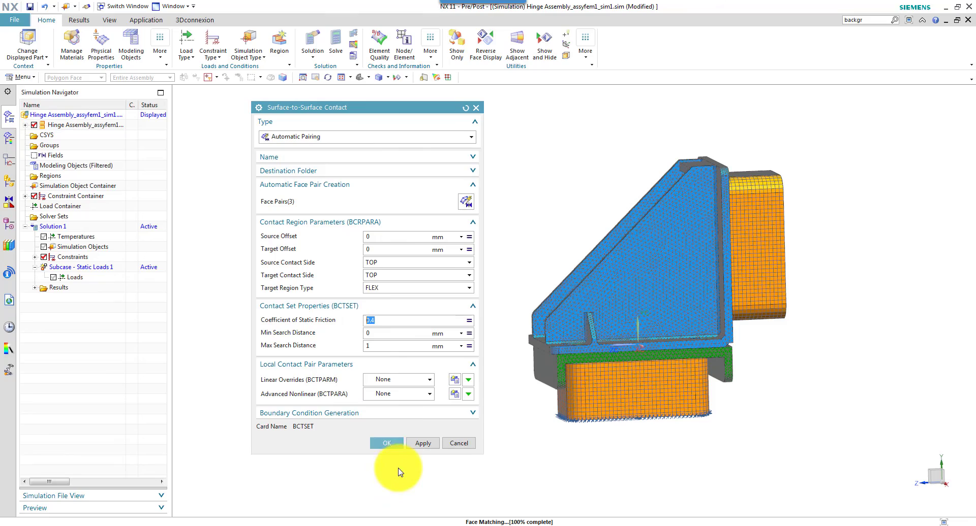
Confirm the face contact definition and snap the model to the F8 front view.
left_click(383, 446)
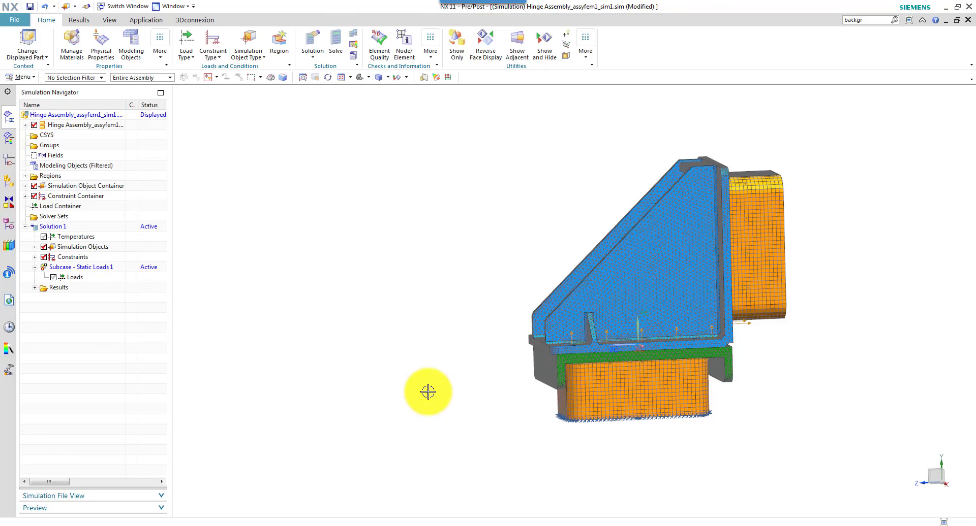
middle_click_drag(429, 391, 460, 331)
key("F8")
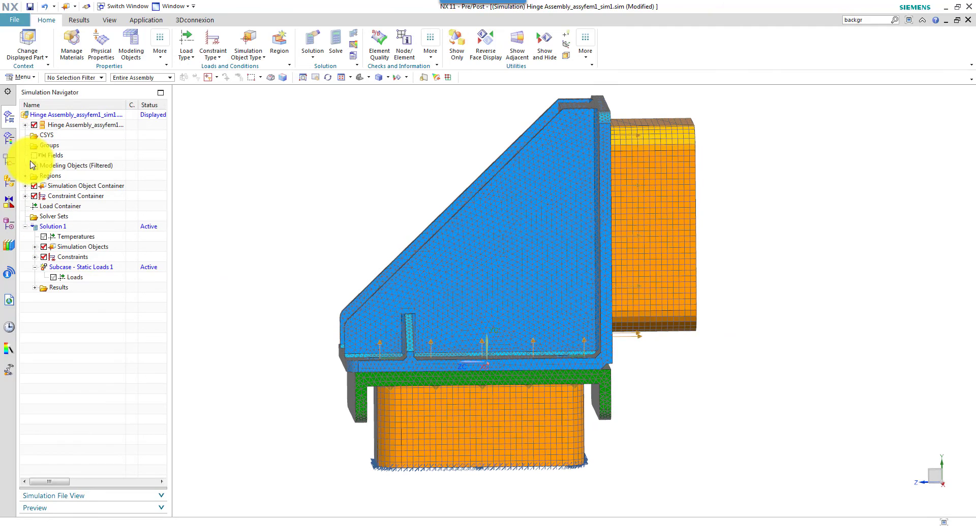
Hide both girder meshes, the connector mesh and the top-plate mesh.
left_click(25, 125)
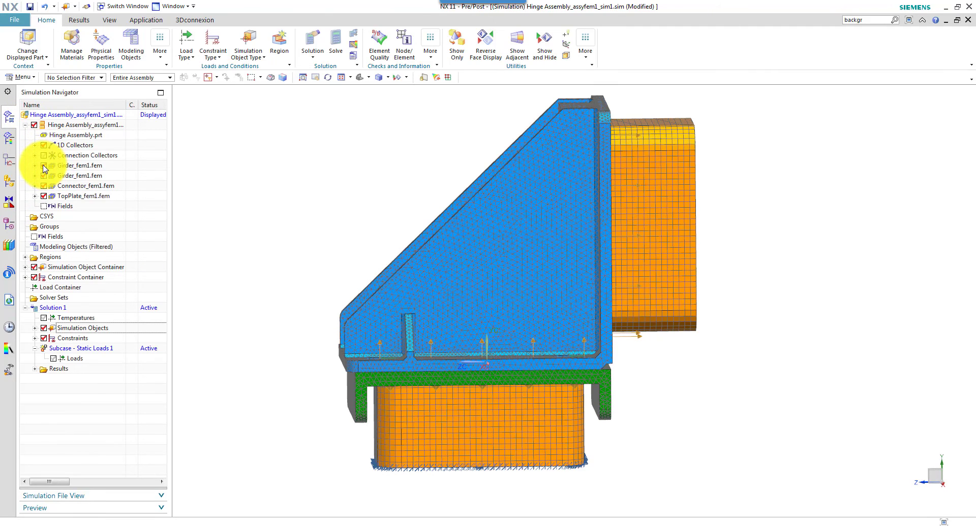
left_click(43, 166)
left_click(44, 175)
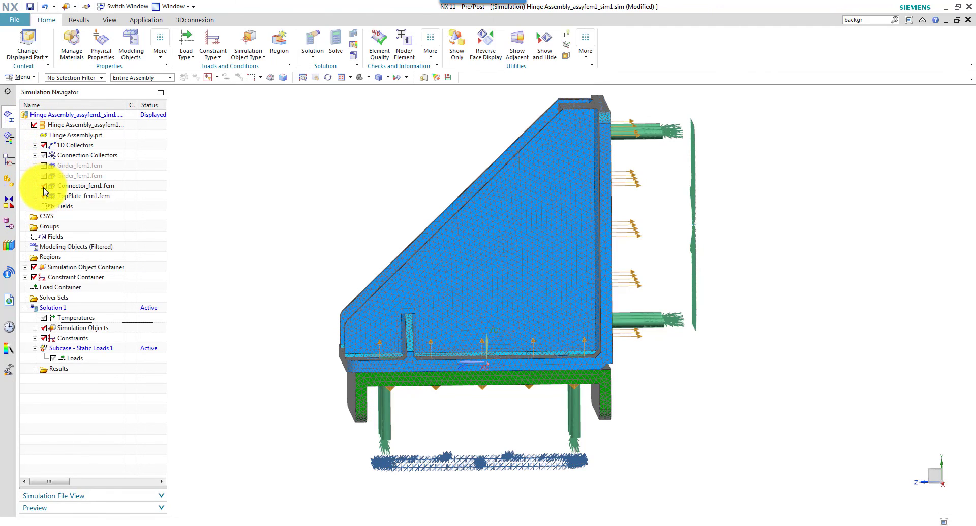
left_click(44, 186)
left_click(44, 196)
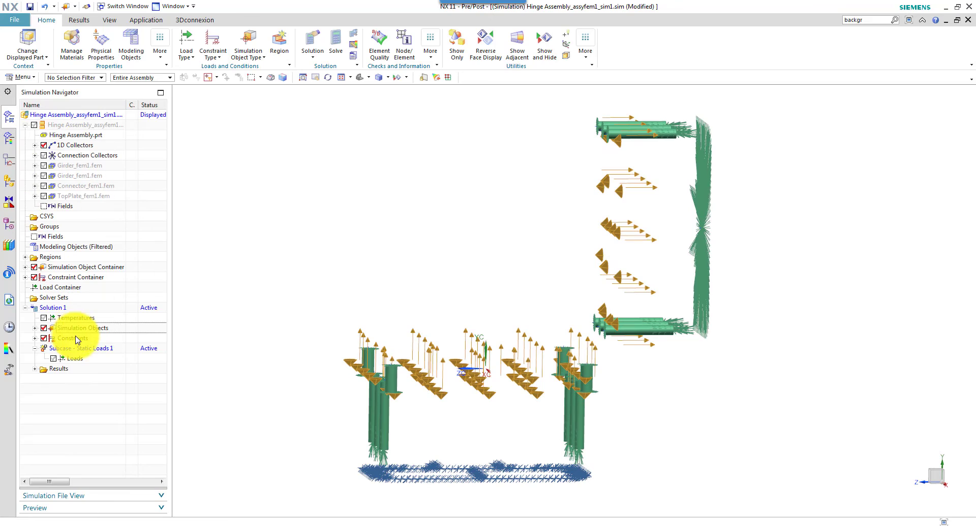
Select Face Contact(1) through Face Contact(3) under Simulation Objects.
left_click(34, 328)
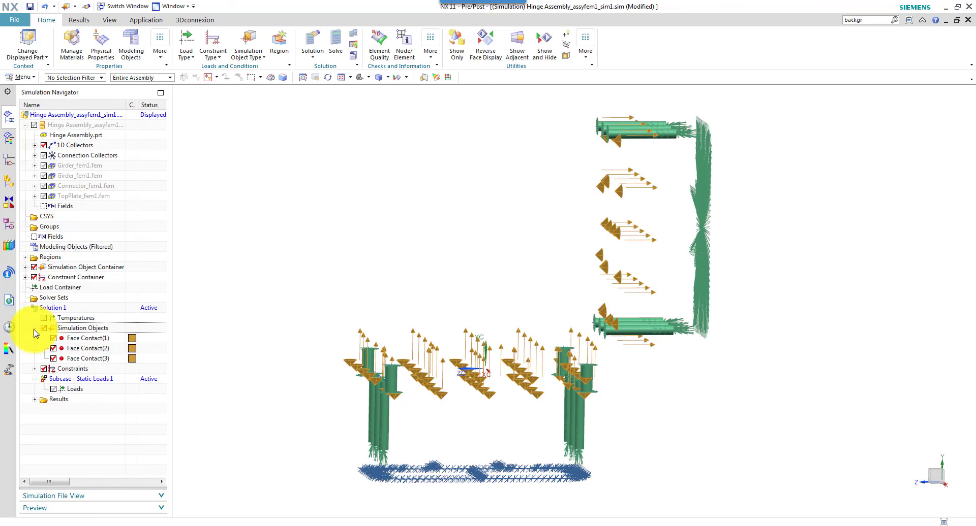
left_click(93, 339)
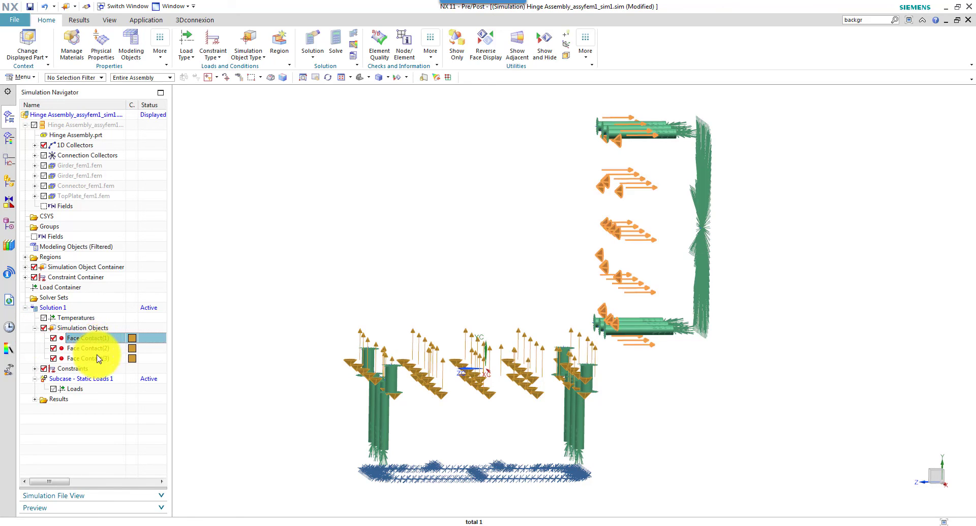
left_click(89, 359, "shift")
right_click(97, 360)
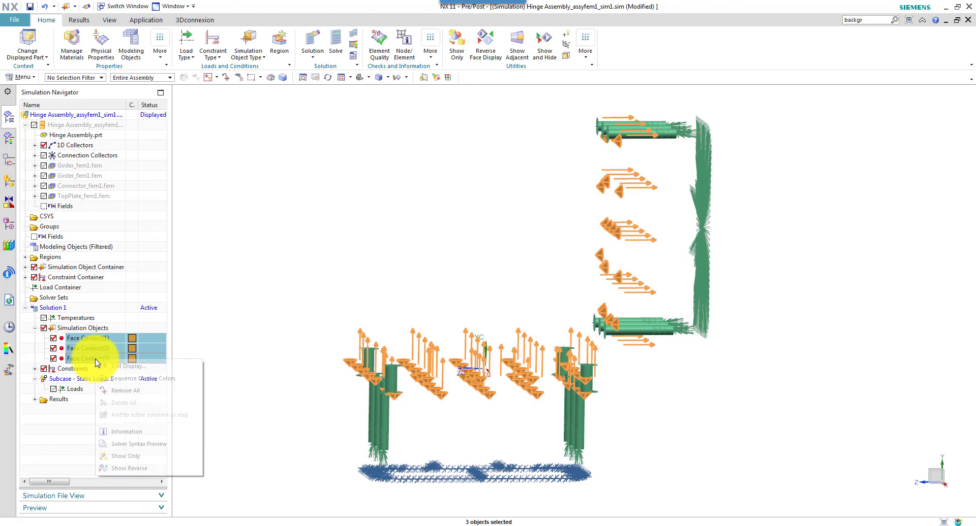
Shrink the three face contact symbols toward Tiny and view the model from an angle.
left_click(130, 366)
left_click_drag(356, 294, 343, 295)
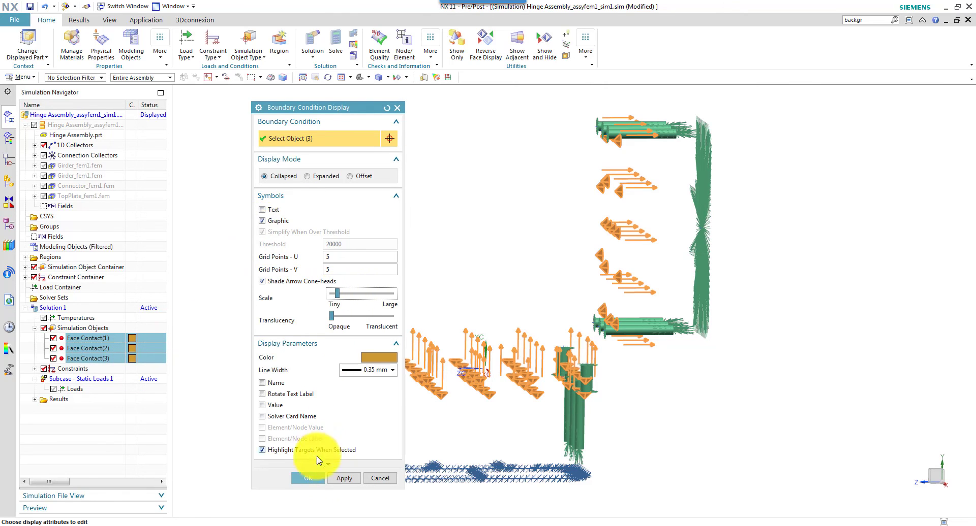
left_click(308, 478)
scroll(577, 405, "up", 5)
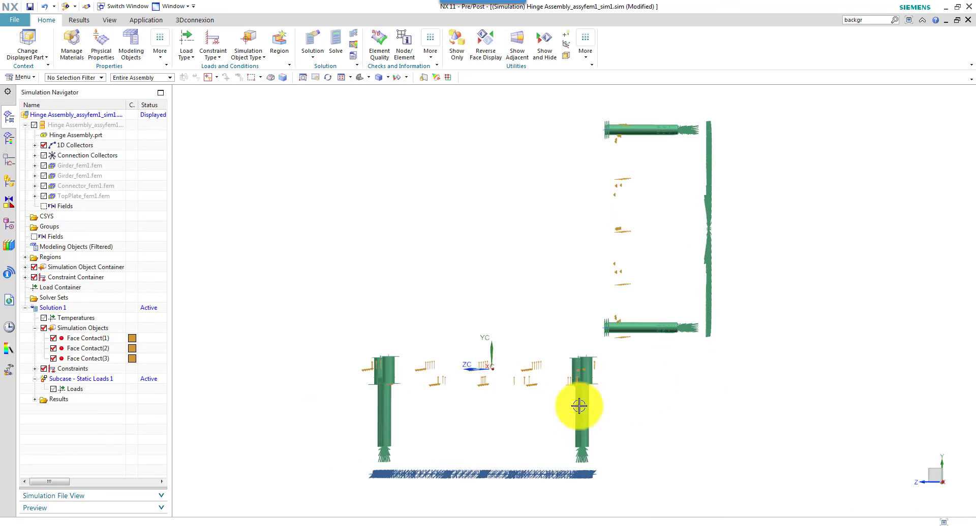
middle_click_drag(521, 399, 452, 433)
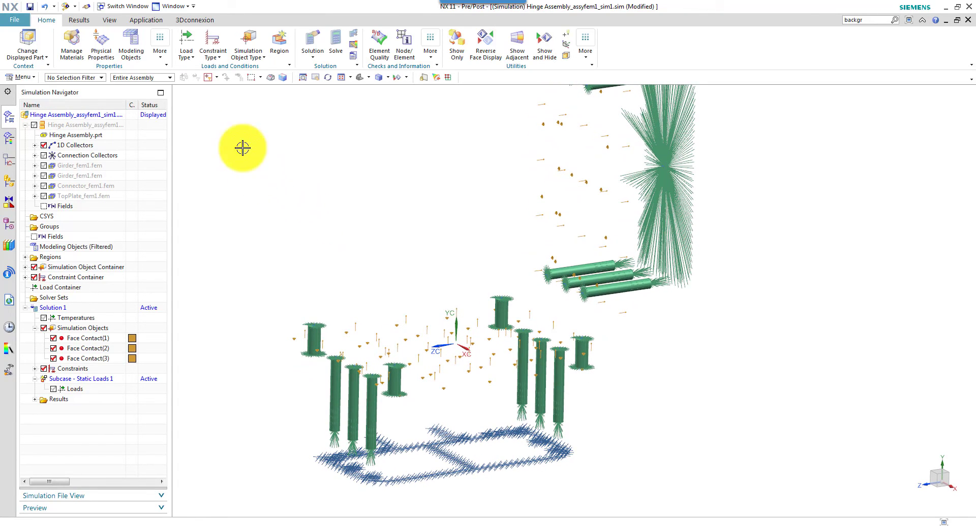
Start a Bolt Pre-Load definition from the Load Type list.
left_click(193, 58)
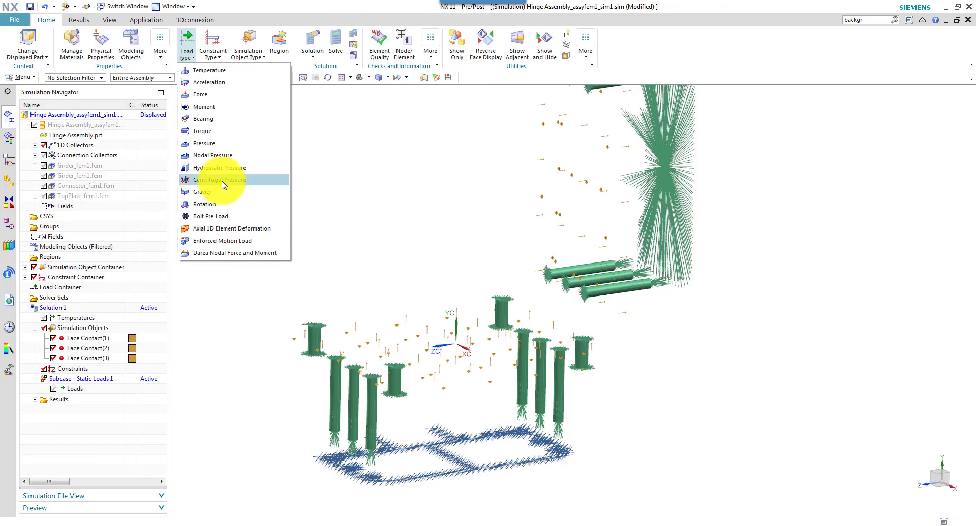
left_click(226, 218)
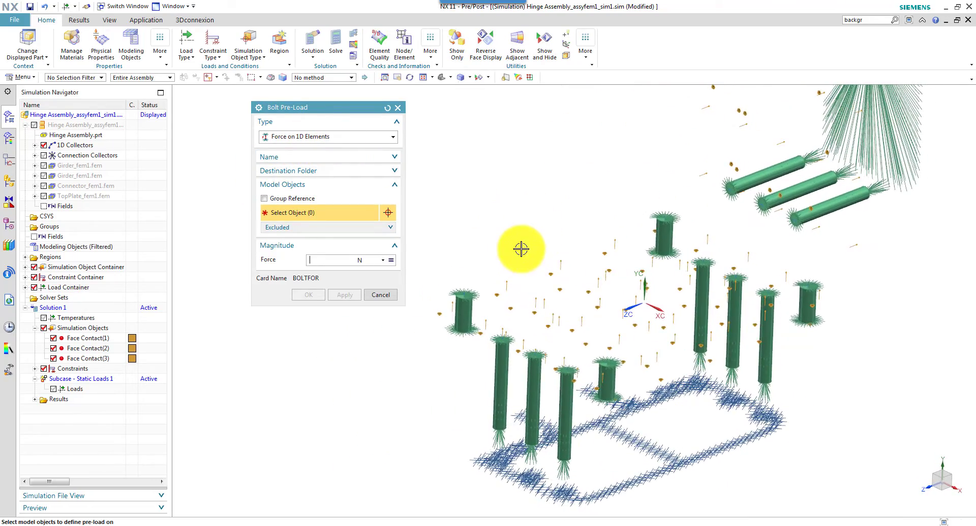
Apply a 96000 N bolt pre-load force to four short vertical bolt beams.
left_click(465, 314)
left_click(662, 232)
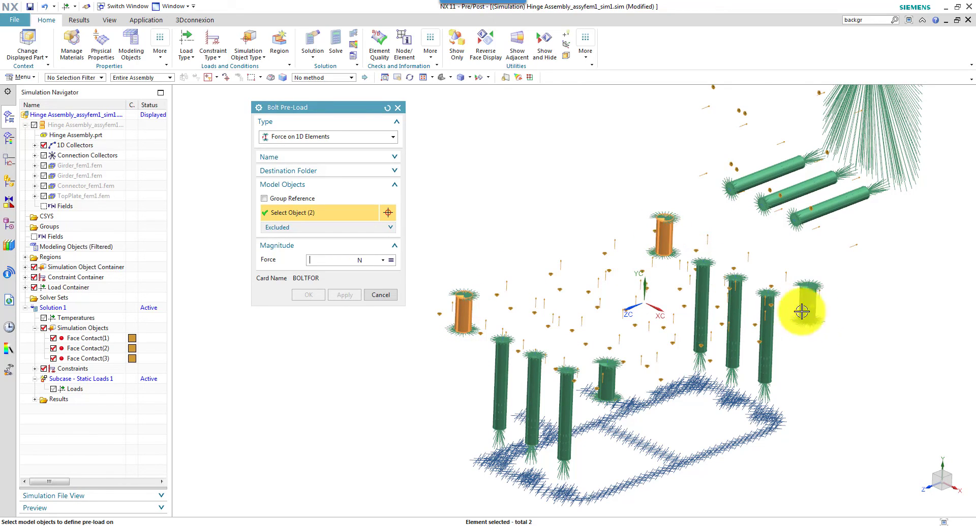
left_click(809, 305)
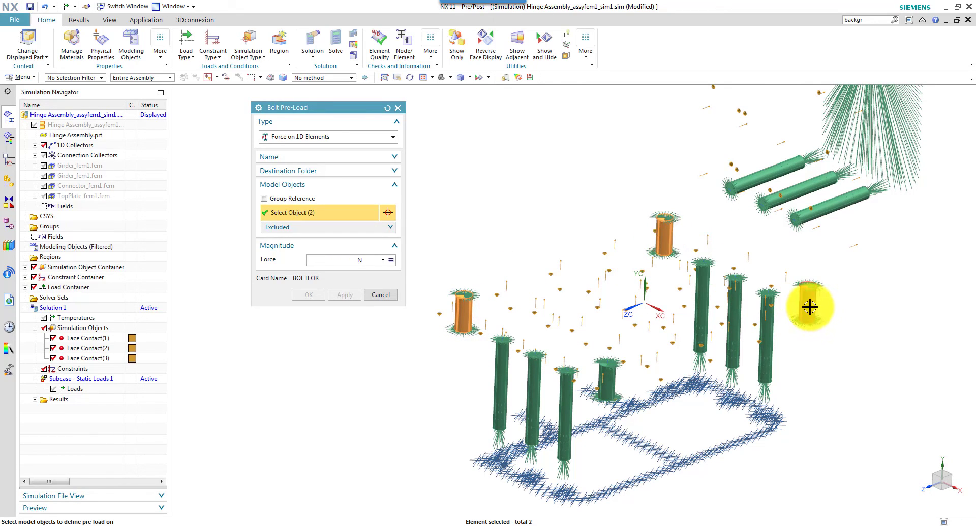
left_click(609, 375)
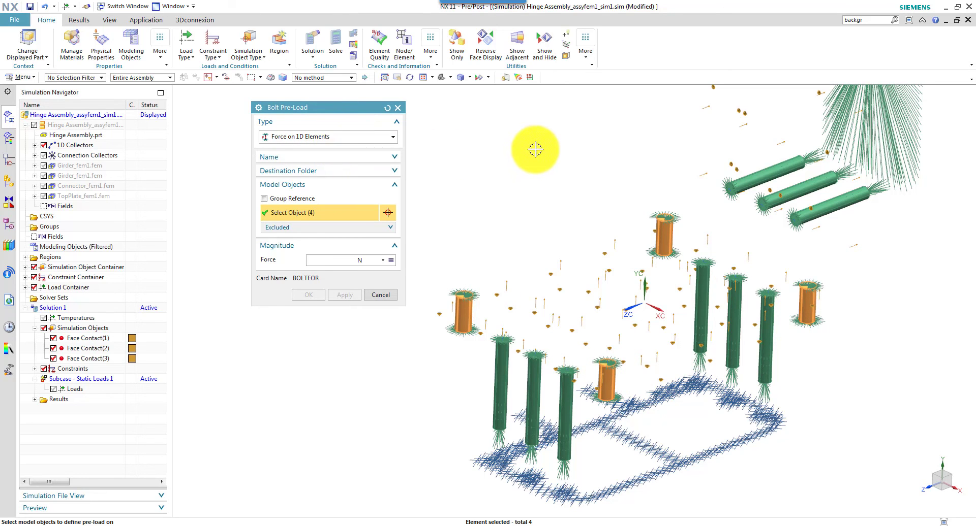
middle_click_drag(534, 147, 495, 179)
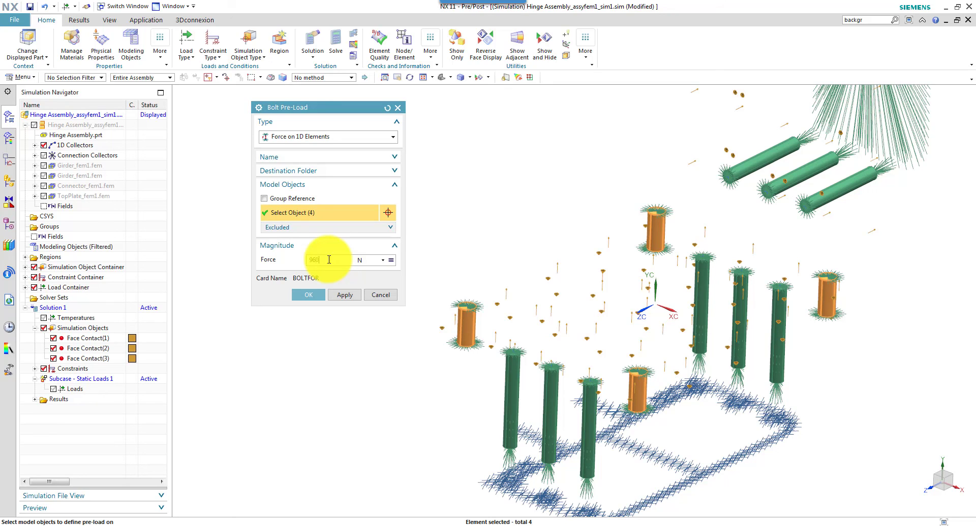
left_click(345, 296)
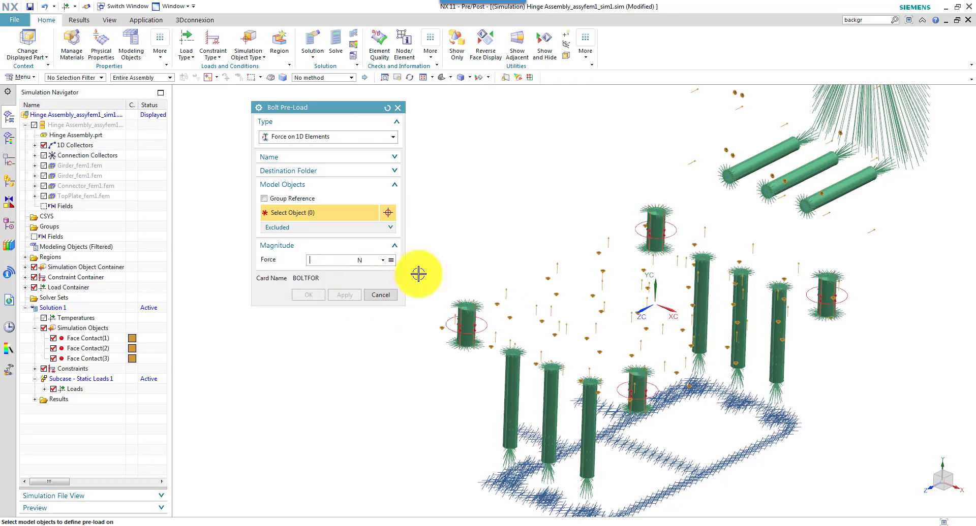
middle_click_drag(649, 272, 427, 383)
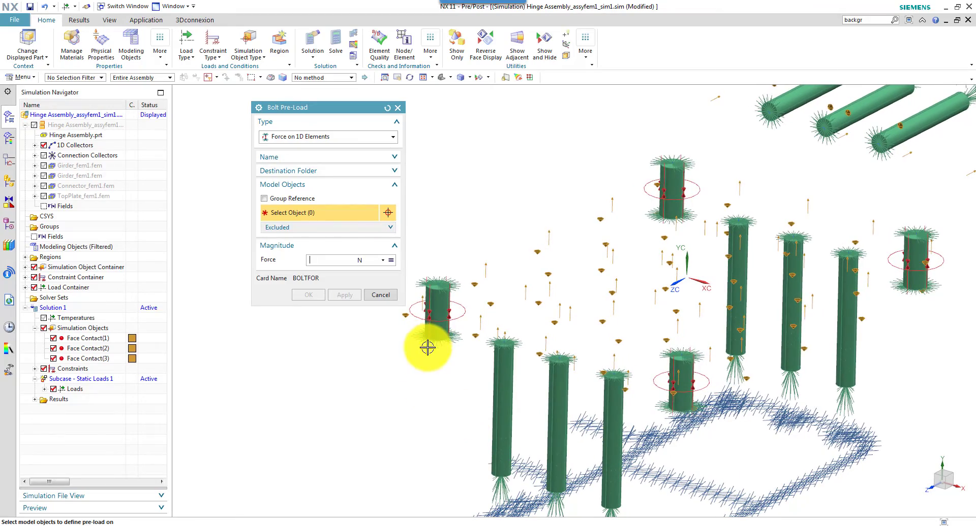
Select three upper horizontal and six vertical bolt beams for the second pre-load.
middle_click_drag(429, 420, 756, 61)
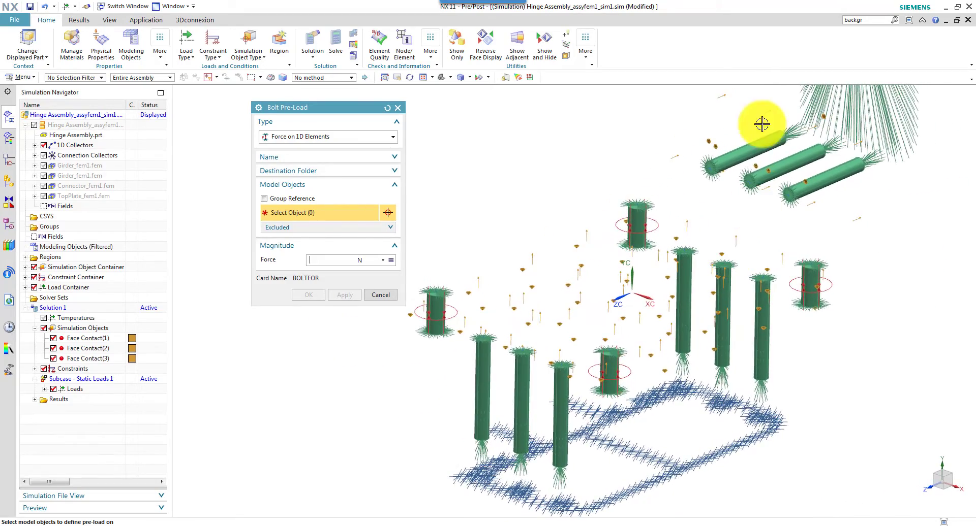
left_click(753, 148)
left_click(787, 162)
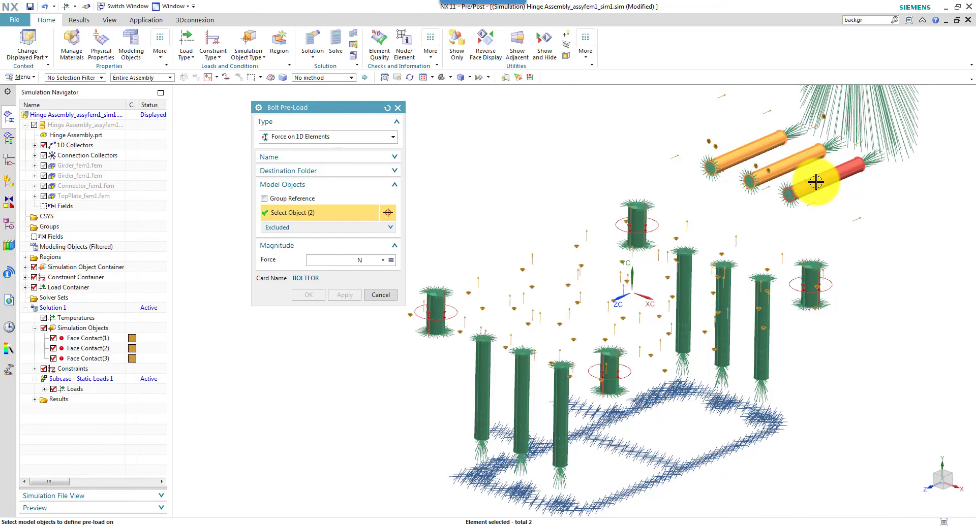
left_click(815, 182)
middle_click_drag(816, 182, 785, 341)
left_click(765, 336)
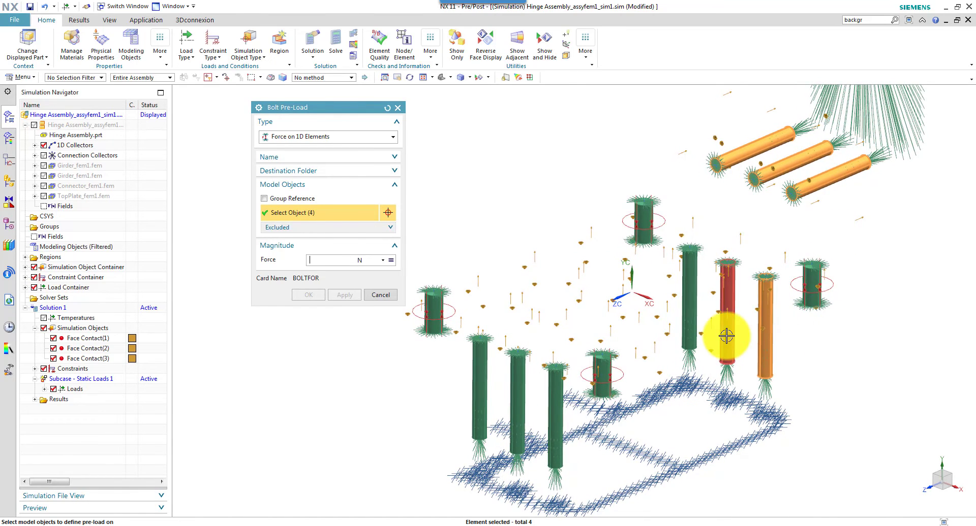
left_click(726, 336)
left_click(692, 323)
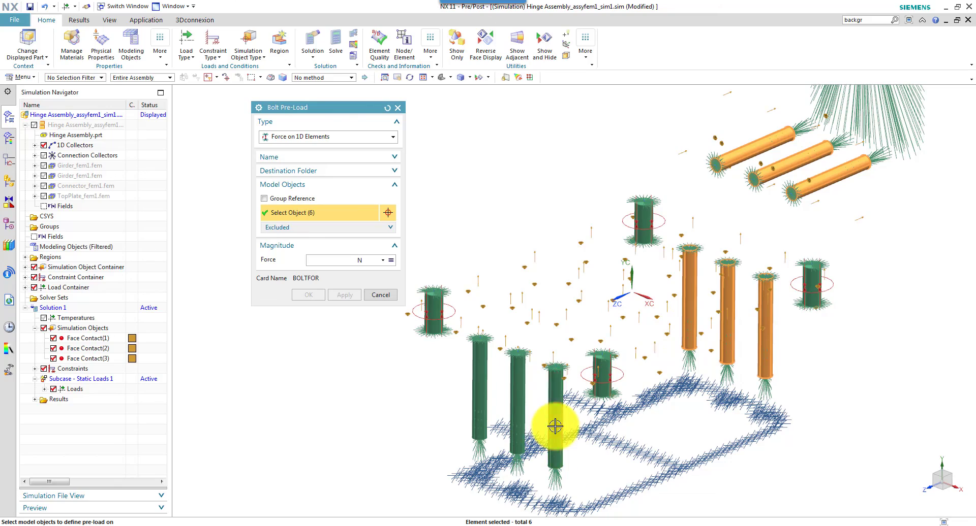
left_click(554, 426)
left_click(519, 409)
left_click(478, 389)
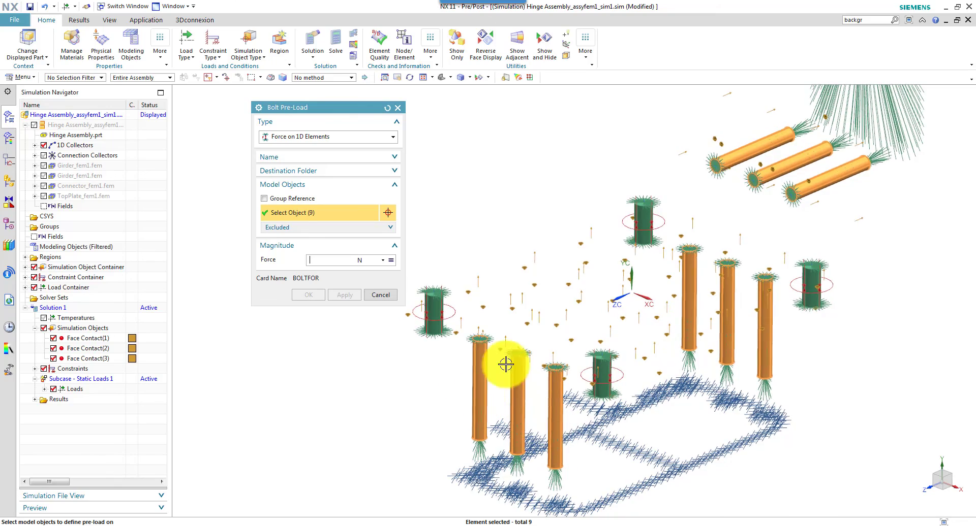
Add the last three horizontal bolt beams, apply a 60000 N pre-load, and close the dialog.
middle_click_drag(505, 364, 629, 211)
left_click(631, 214)
left_click(670, 242)
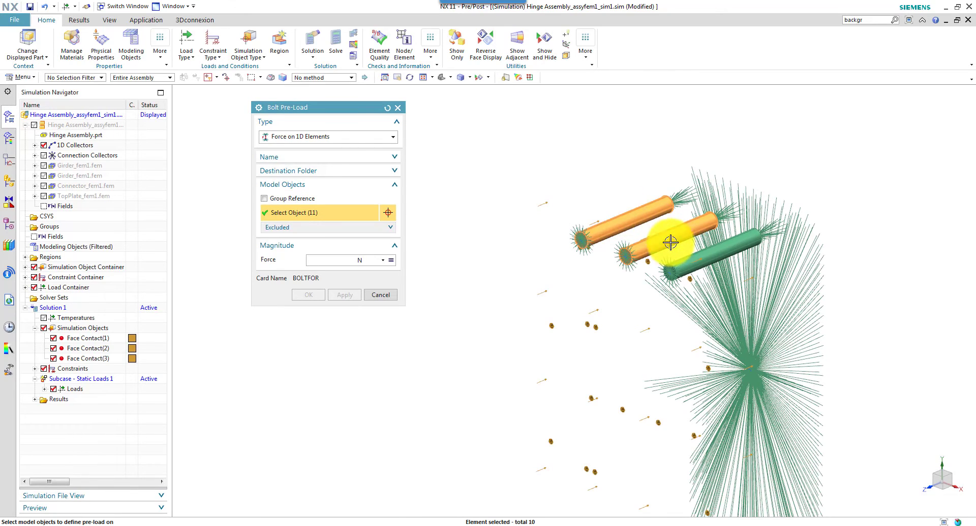
left_click(697, 254)
middle_click_drag(697, 254, 656, 315)
left_click(369, 263)
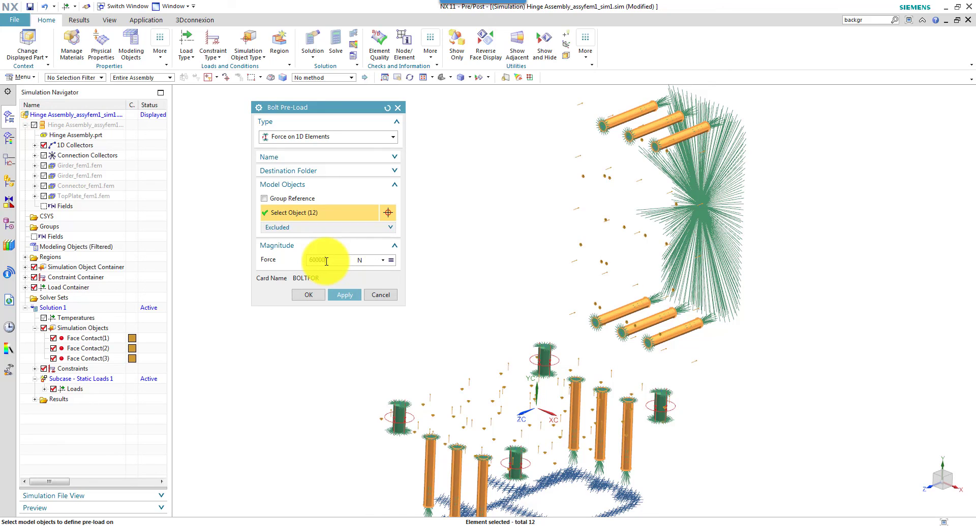
left_click(339, 299)
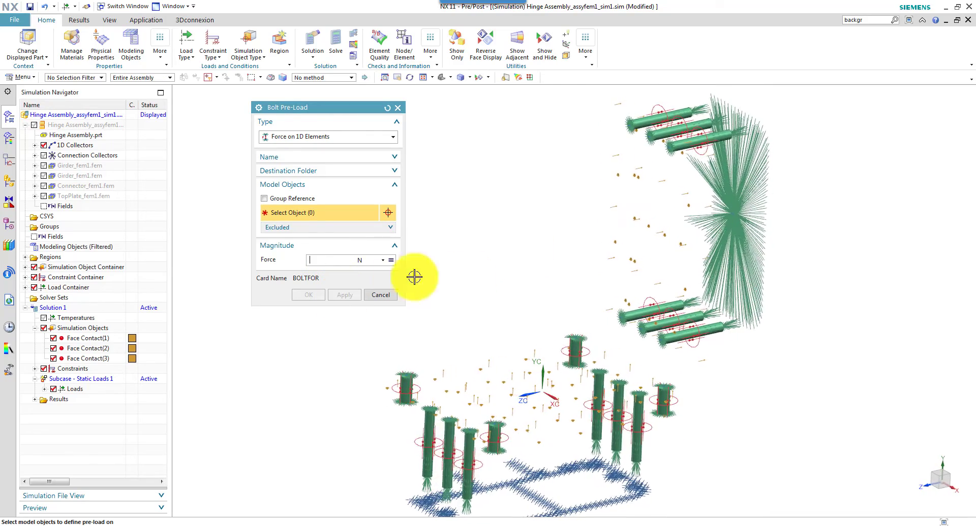
left_click(379, 296)
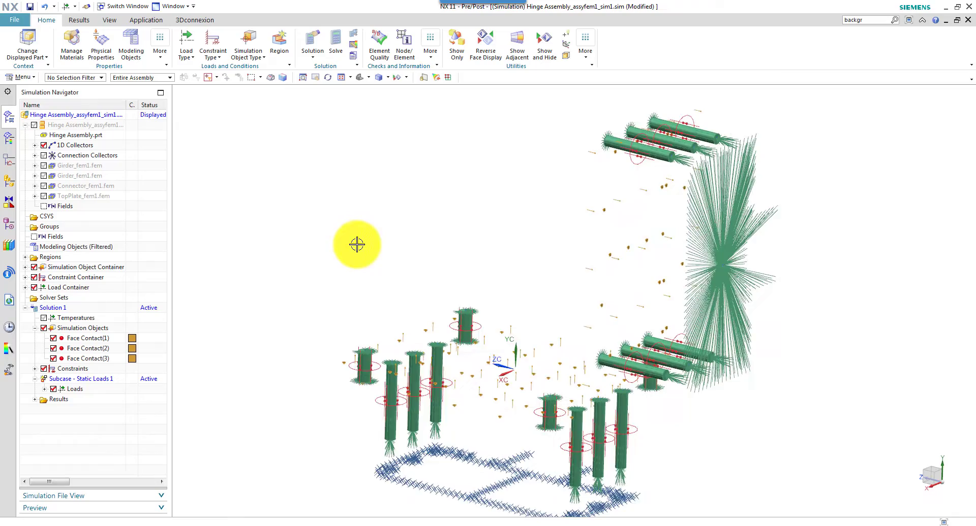
Show the two girder meshes, connector and top-plate meshes again, then open the Load Type list.
left_click(43, 167)
left_click(44, 179)
left_click(44, 186)
left_click(43, 196)
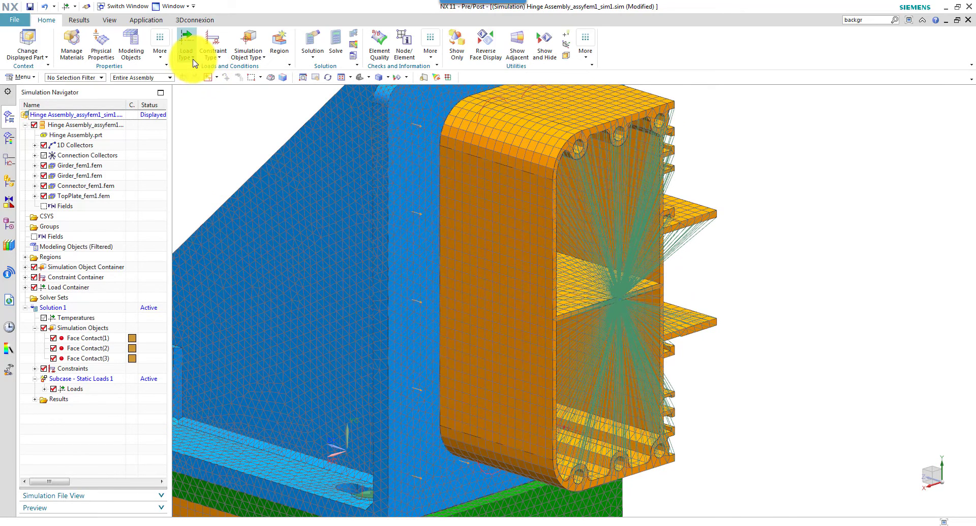
left_click(193, 61)
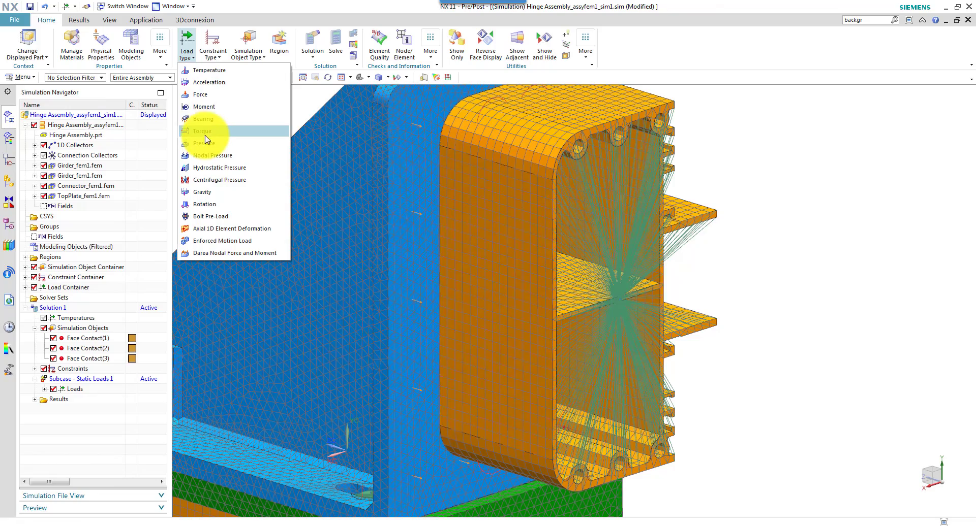
Start a moment load at the connector's central rigid-link point with units set to N-m.
left_click(210, 109)
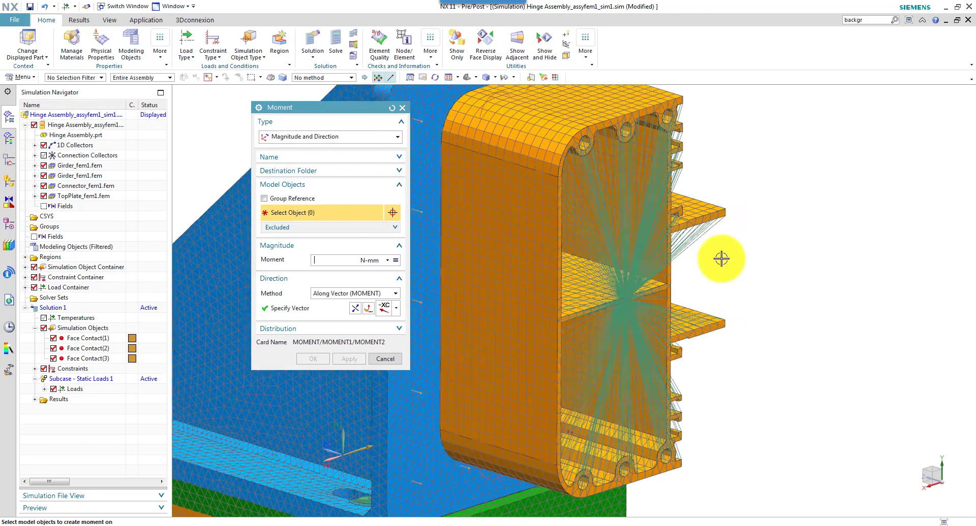
scroll(721, 259, "up", 5)
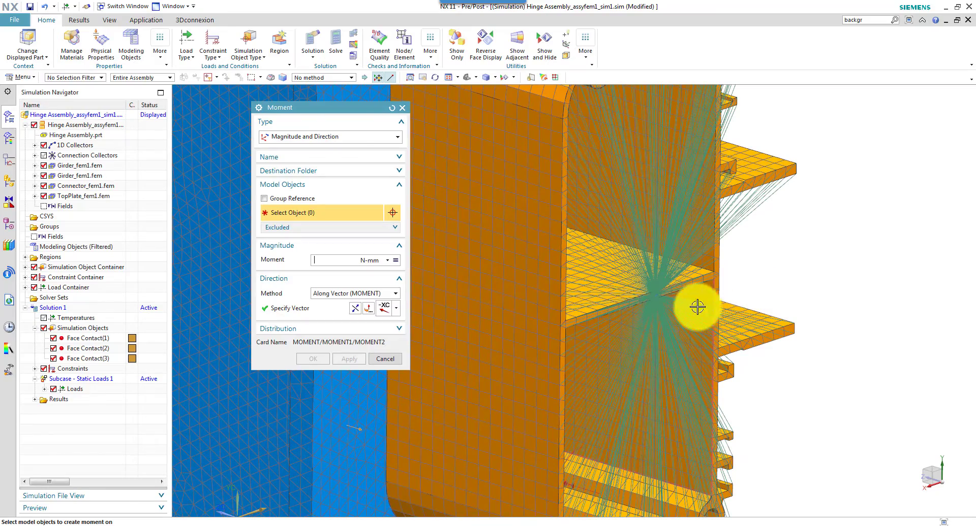
left_click(655, 295)
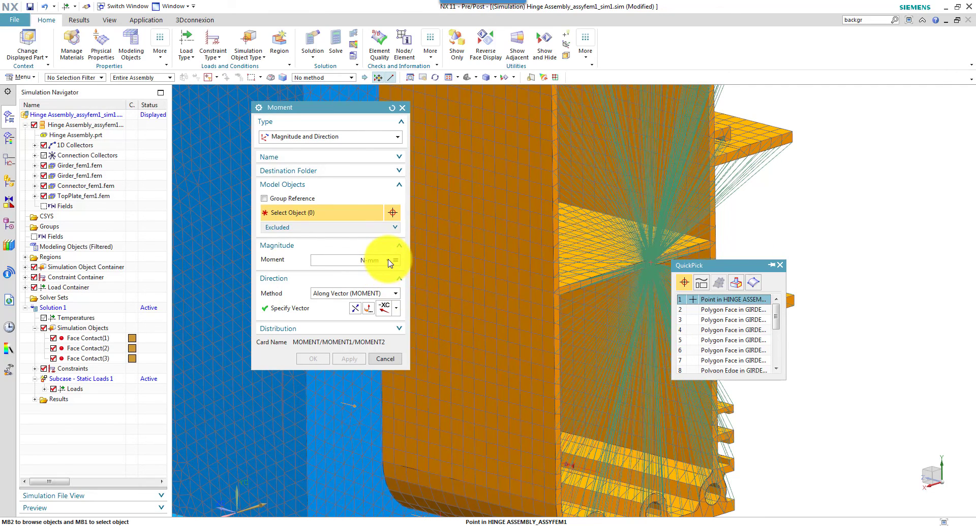
left_click(719, 300)
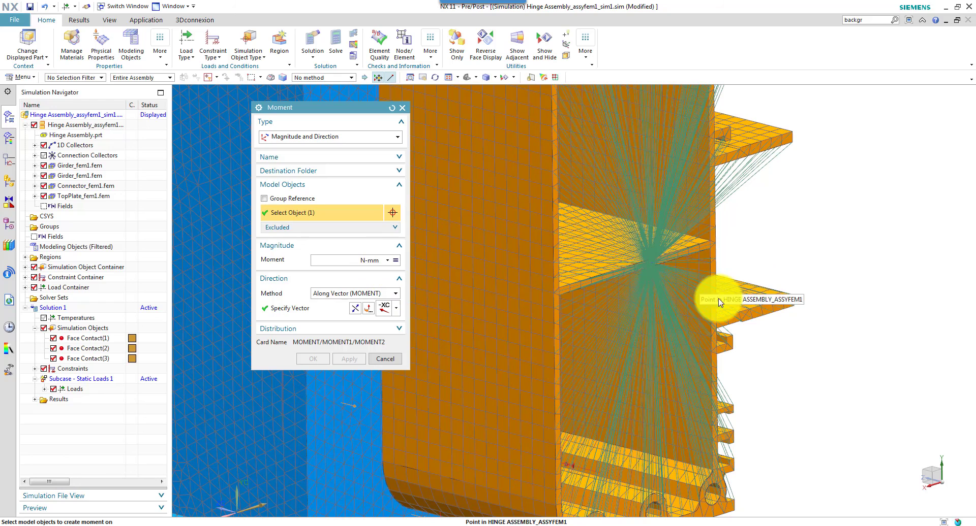
left_click(388, 261)
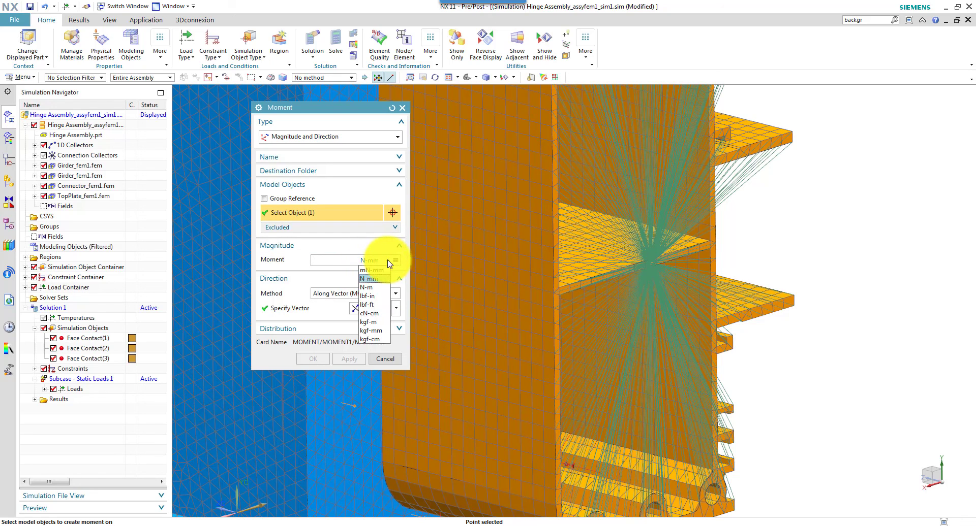
left_click(376, 288)
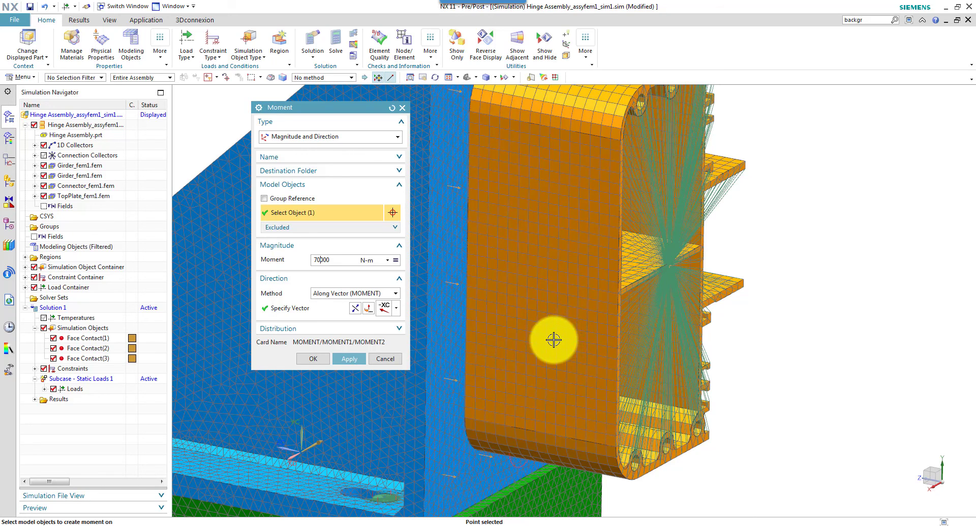
Apply the 70000 N·m moment and close the Moment dialog.
left_click(354, 360)
scroll(644, 368, "up", 5)
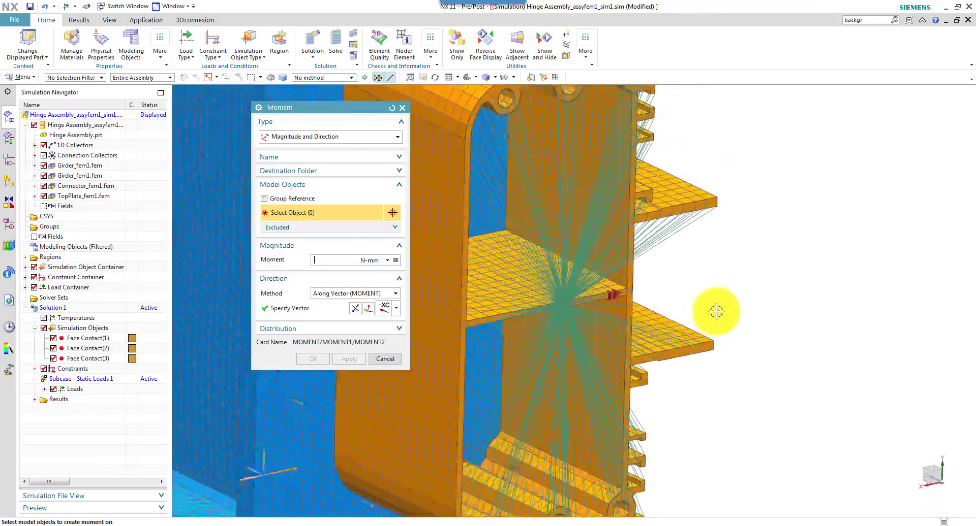
scroll(721, 318, "up", 5)
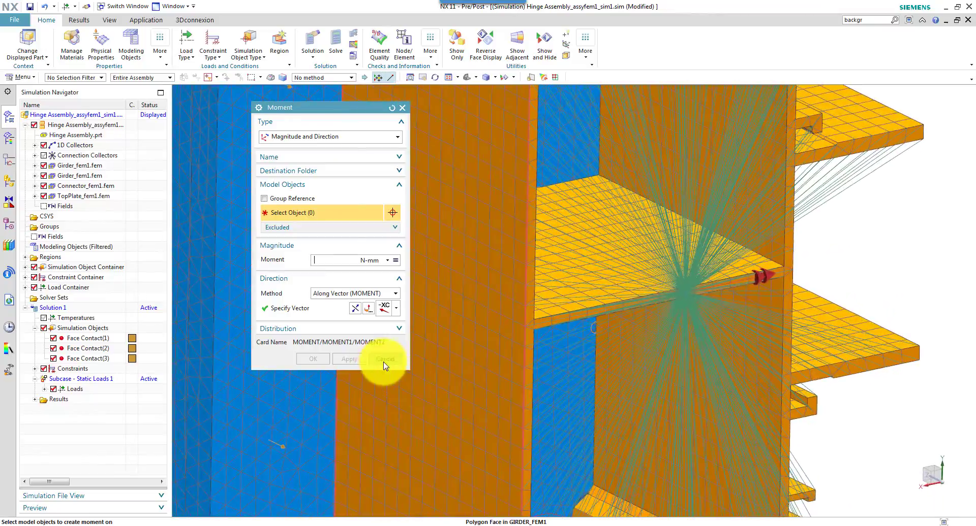
left_click(385, 359)
middle_click_drag(385, 366, 768, 320)
scroll(768, 320, "down", 10)
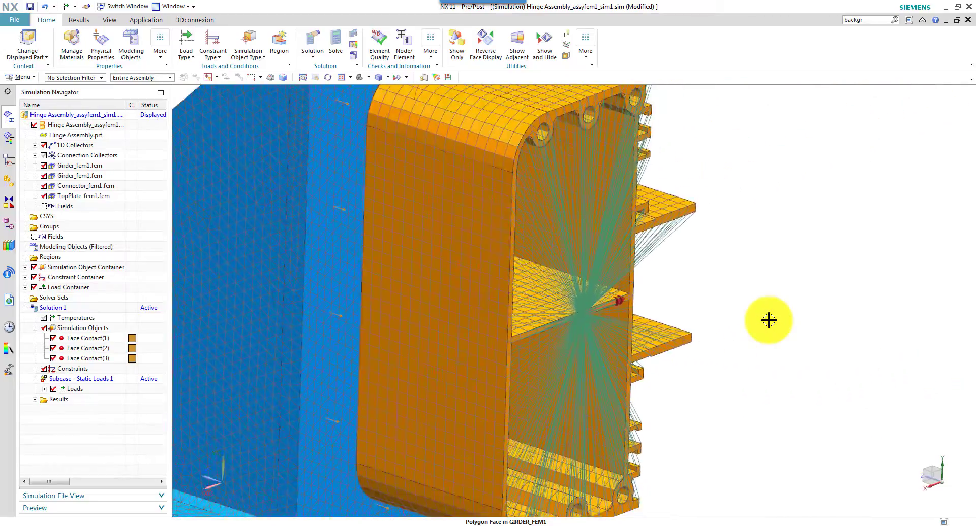
scroll(768, 320, "down", 4)
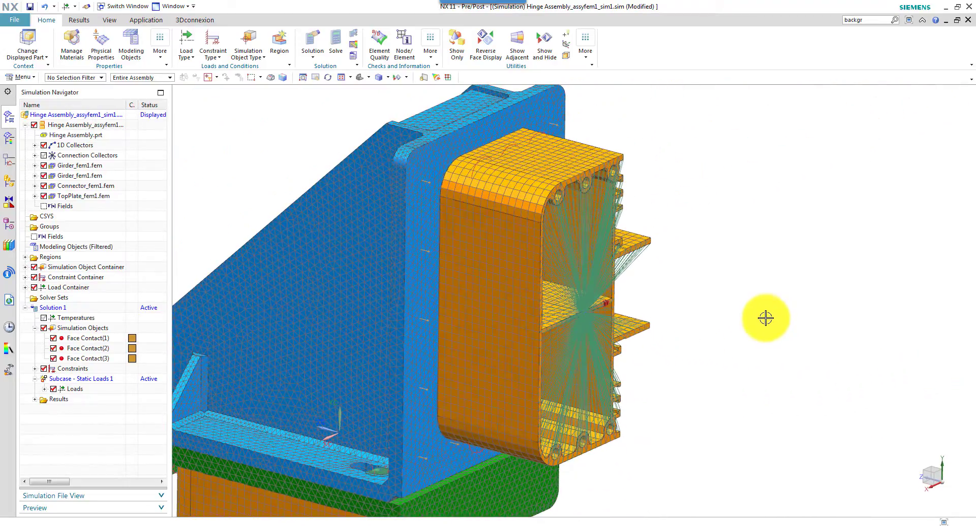
Apply a 10000 N force along -YC at the connector's central connection point.
left_click(195, 60)
left_click(201, 95)
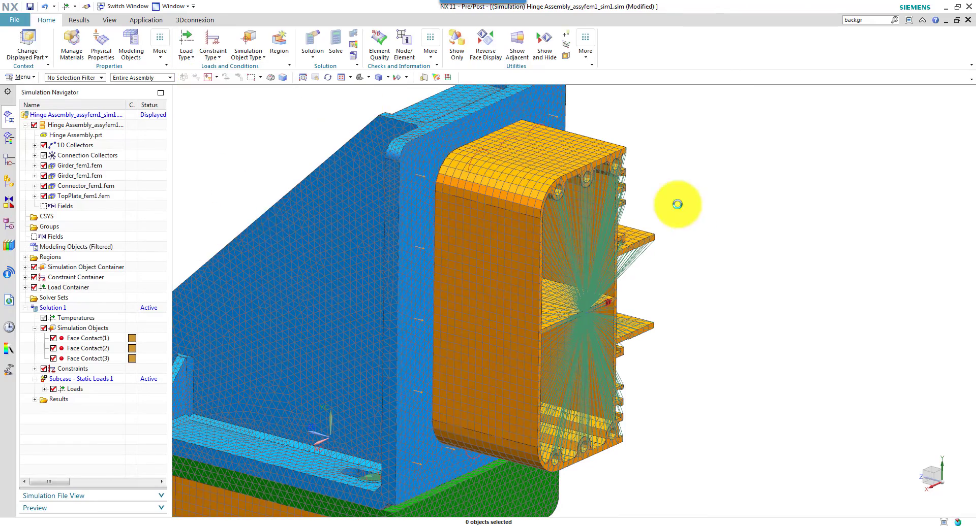
scroll(654, 348, "up", 5)
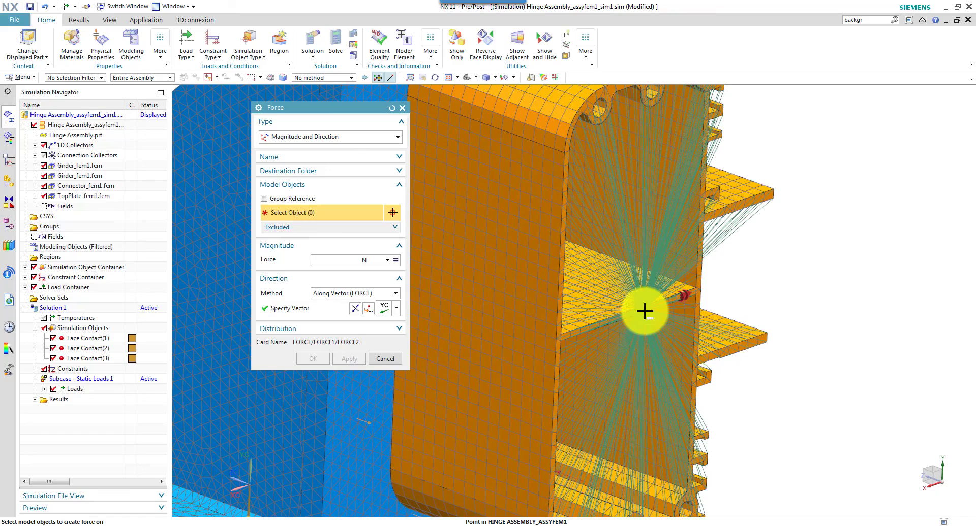
left_click(644, 310)
left_click(681, 319)
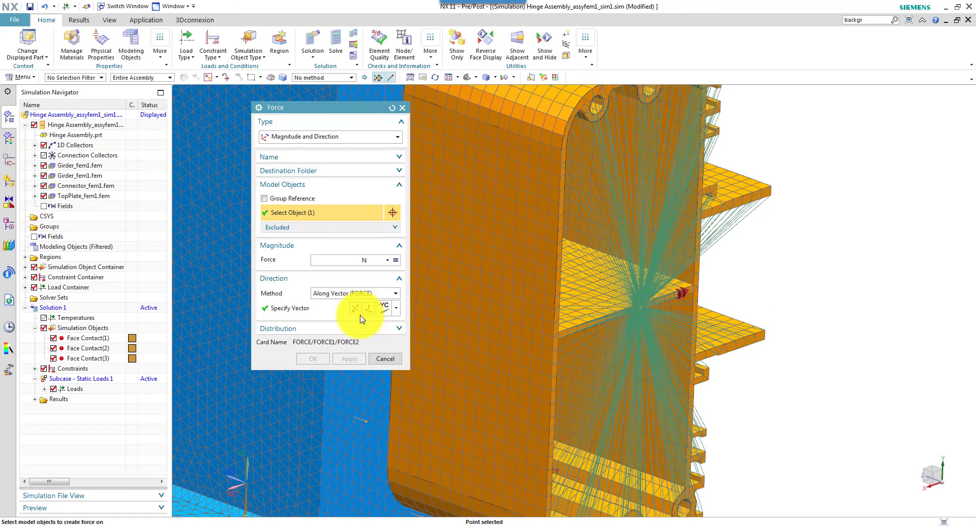
left_click(345, 260)
type("10000")
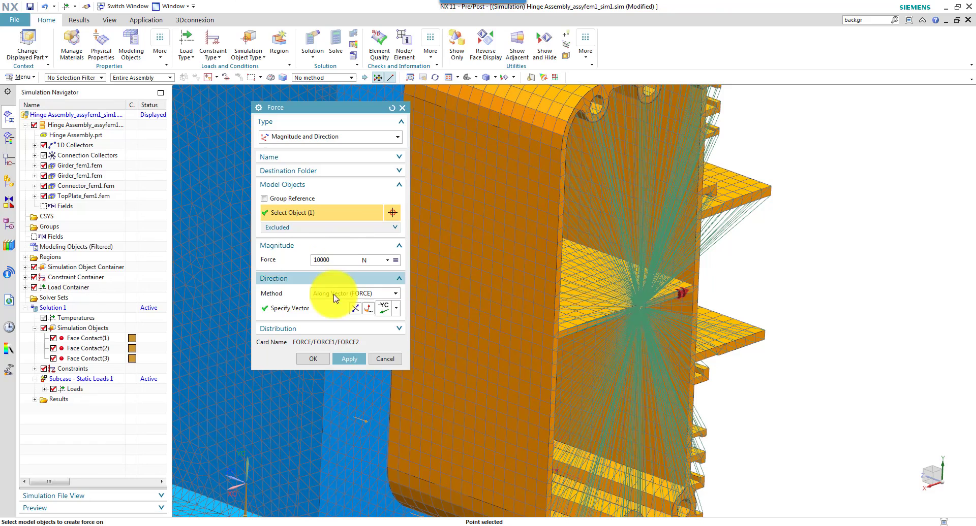
left_click(397, 307)
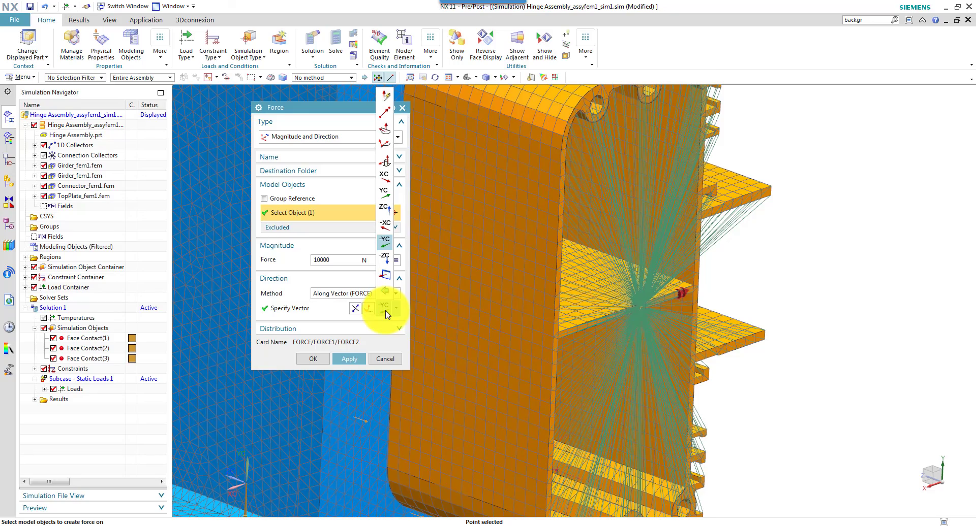
left_click(348, 361)
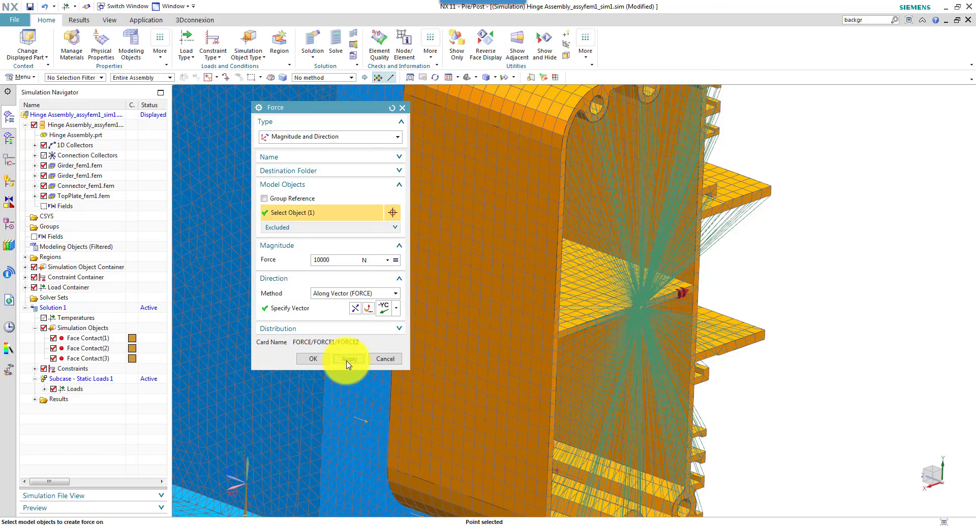
left_click(386, 359)
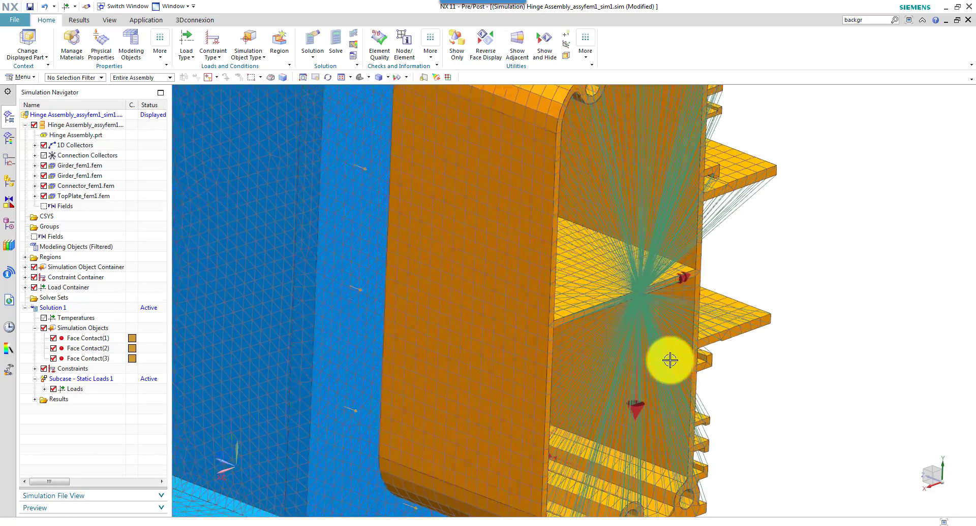
Zoom and orbit the model to check the applied loads with the gusset face-on.
scroll(670, 360, "up", 5)
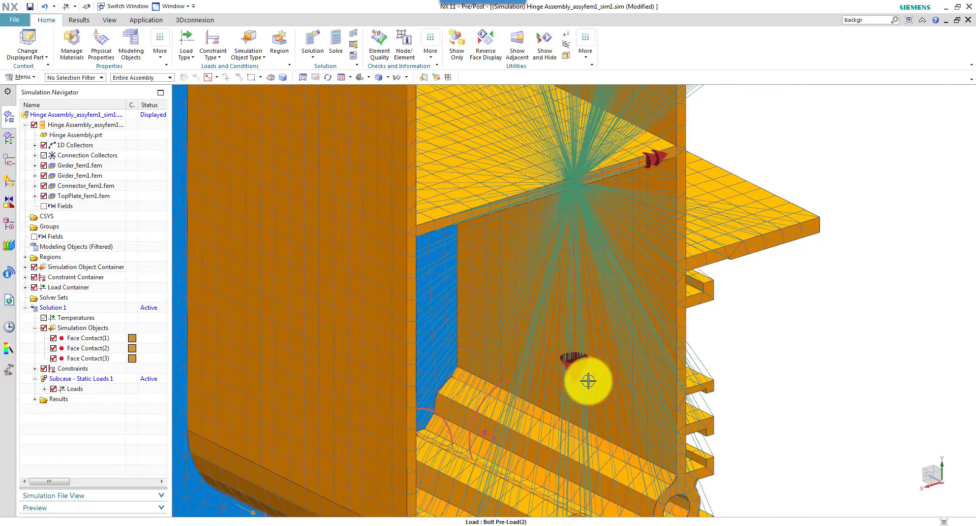
scroll(612, 183, "down", 2)
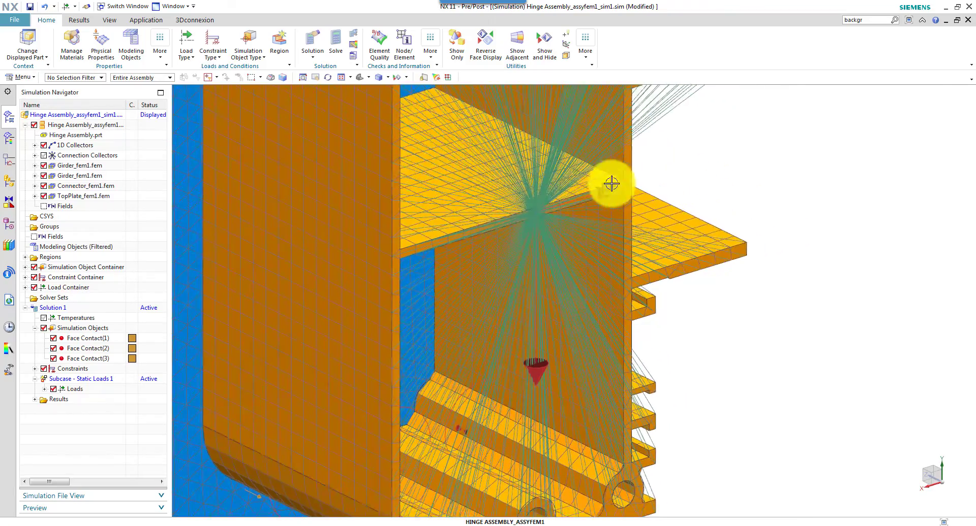
scroll(611, 184, "down", 2)
scroll(619, 238, "down", 3)
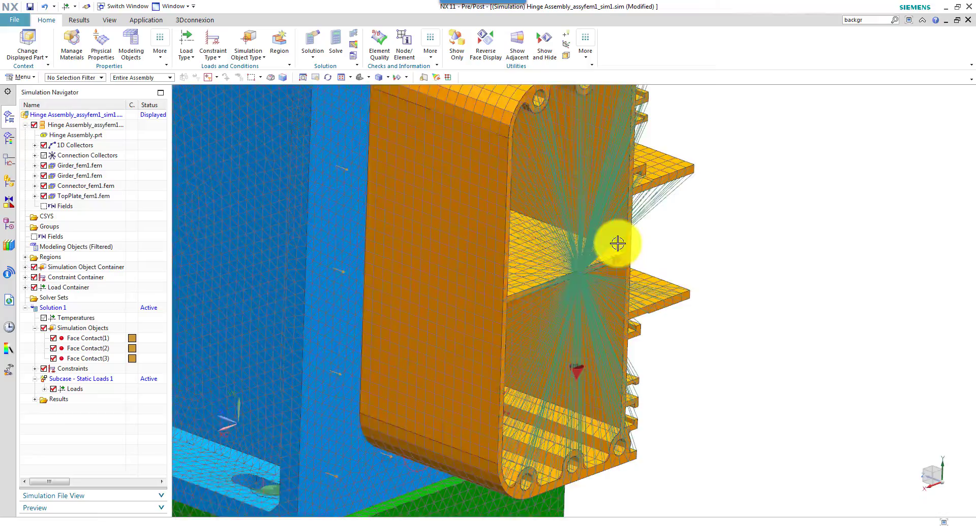
scroll(617, 243, "down", 5)
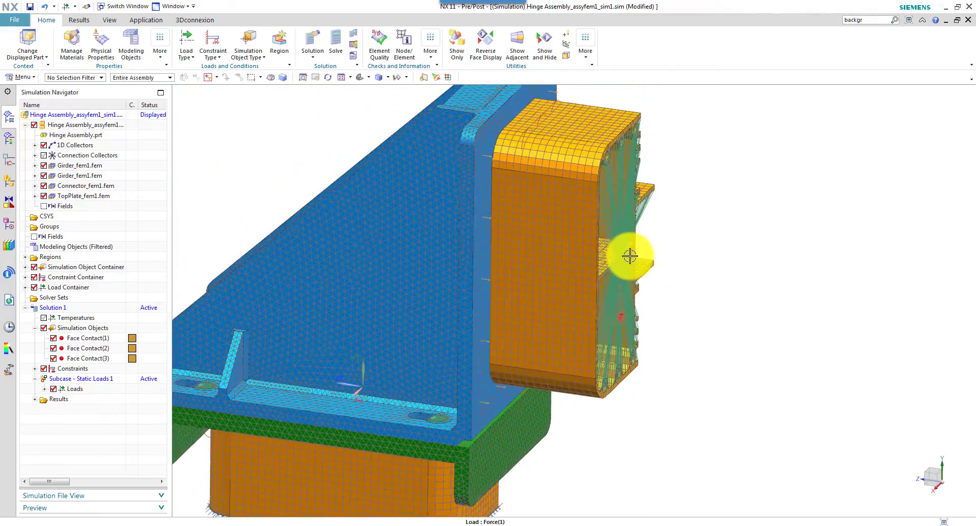
middle_click_drag(630, 256, 350, 223)
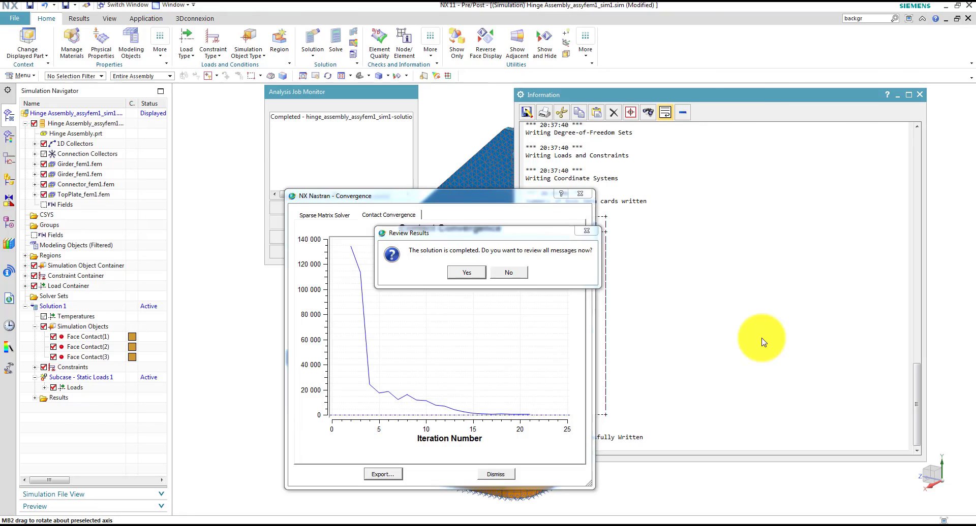
Dismiss the Review Results prompt and the convergence plot.
key("Escape")
key("Escape")
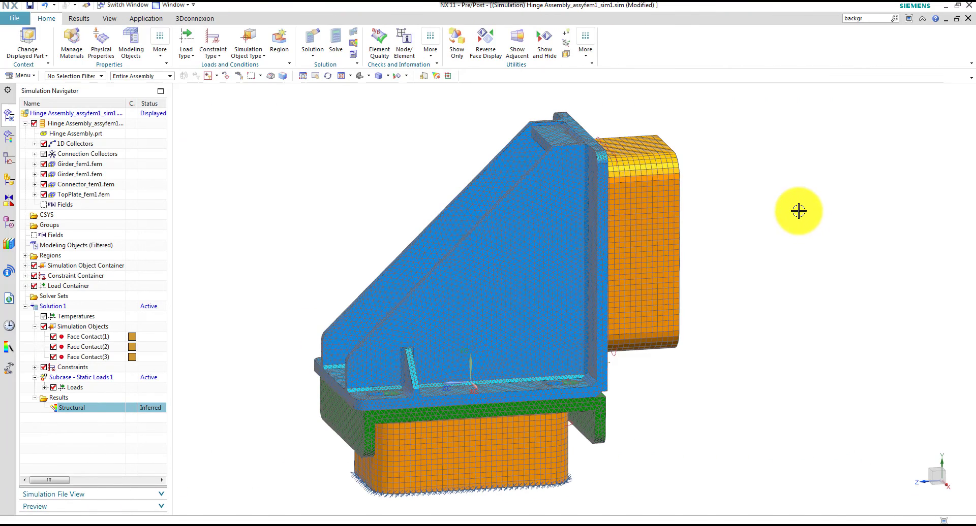
Display the Von-Mises stress fringe plot from the Structural results.
double_click(79, 412)
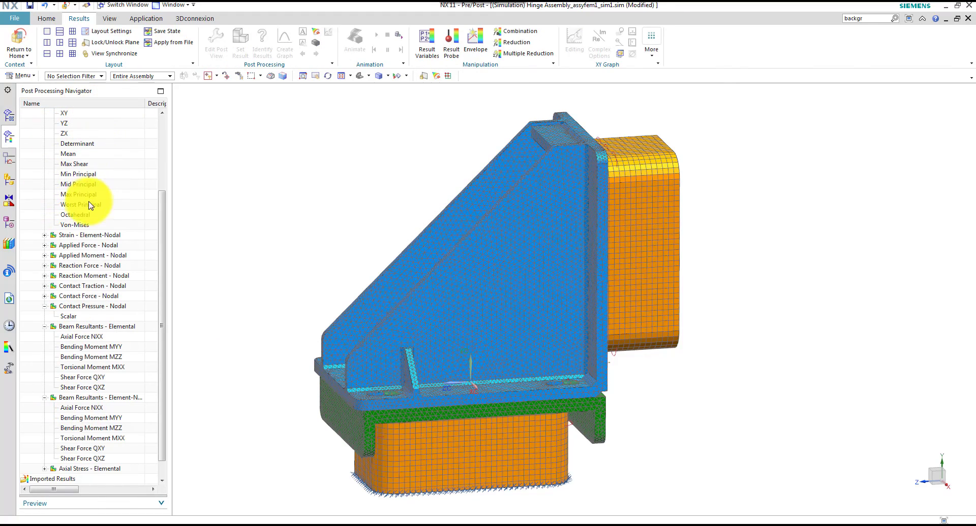
double_click(82, 225)
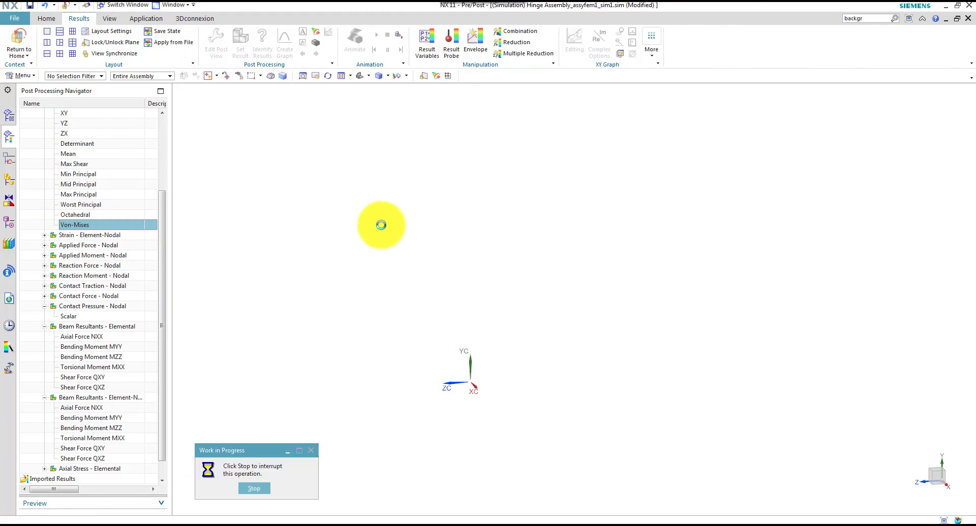
middle_click_drag(381, 218, 365, 169)
Cap the stress color legend at a specified maximum of 250 MPa.
left_click(215, 46)
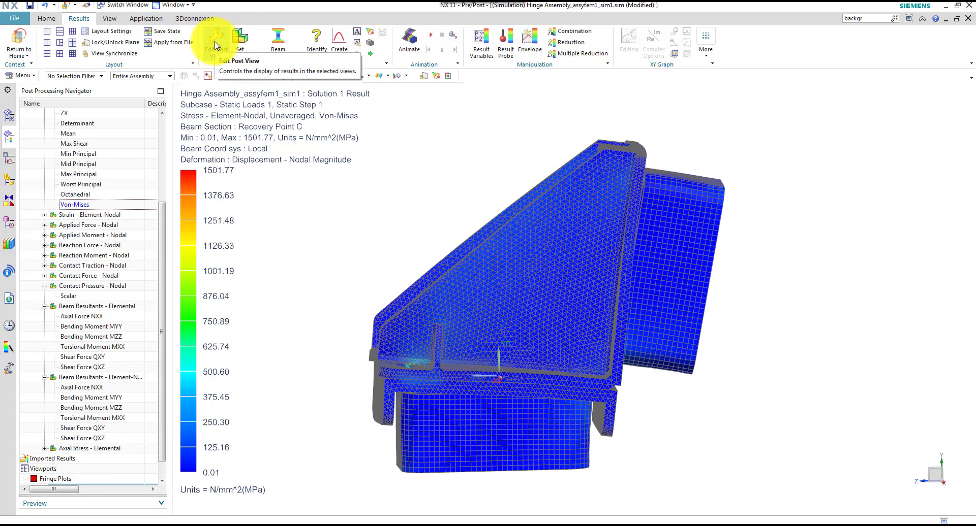
left_click(215, 46)
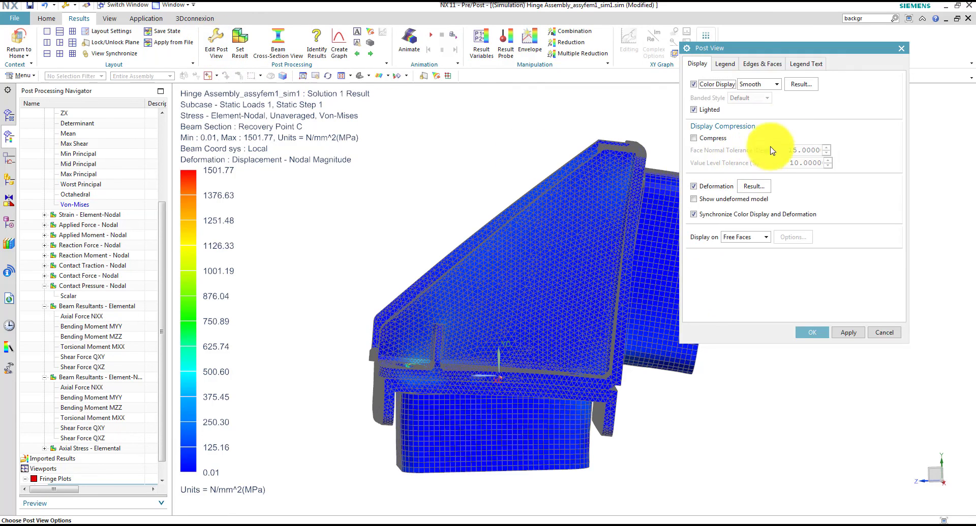
left_click(728, 65)
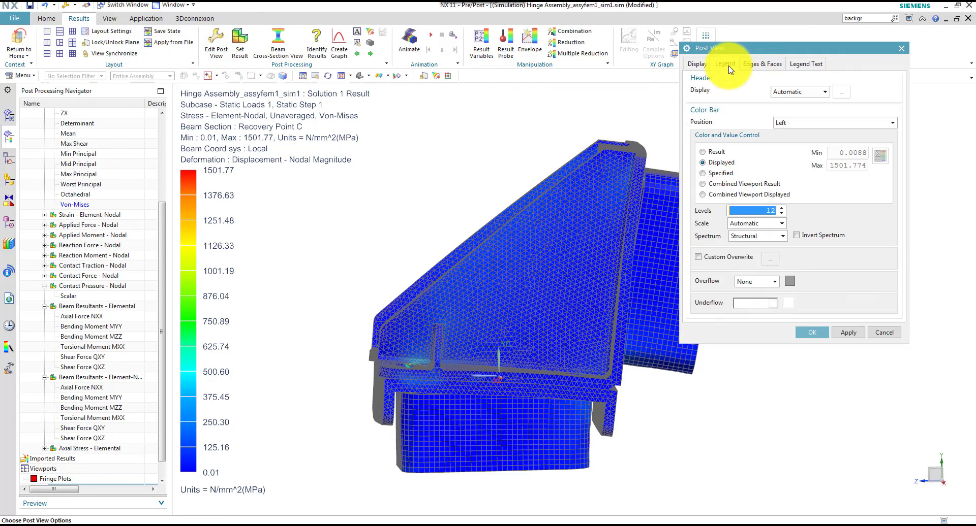
left_click(703, 173)
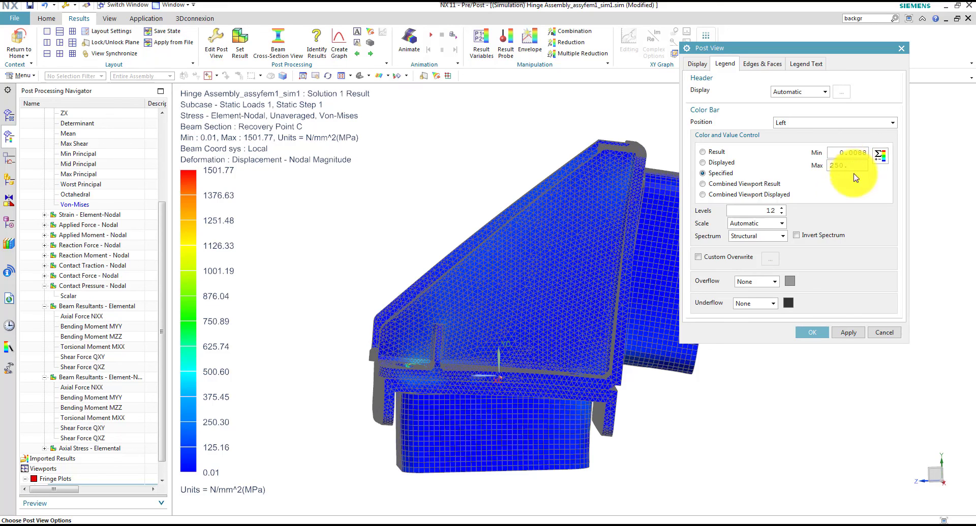
left_click(847, 334)
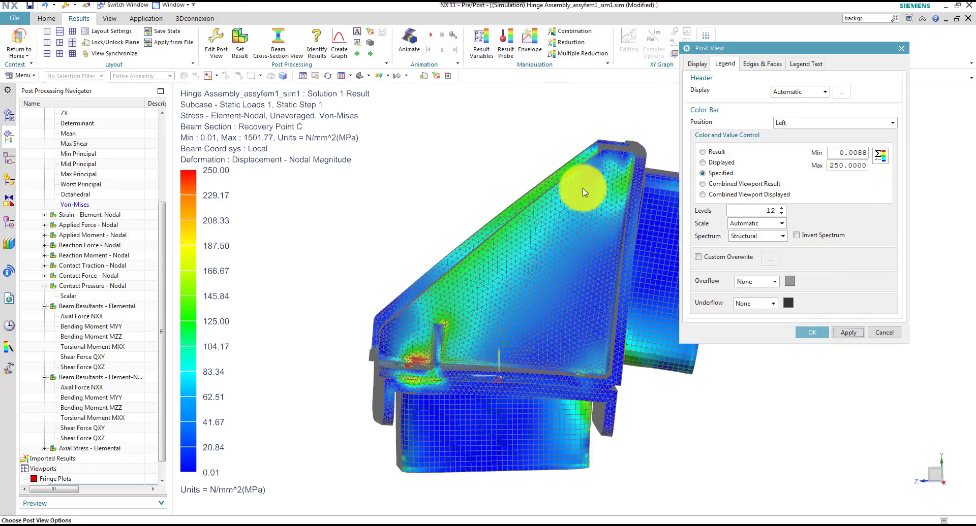
left_click(811, 333)
middle_click_drag(723, 337, 639, 287)
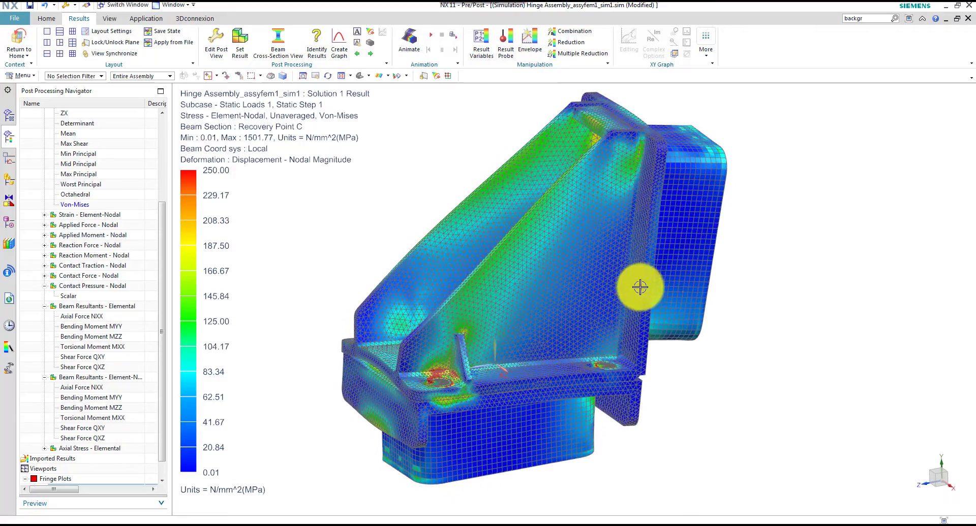
Animate the von Mises stress result and stop it on the fully deformed frame.
left_click(430, 35)
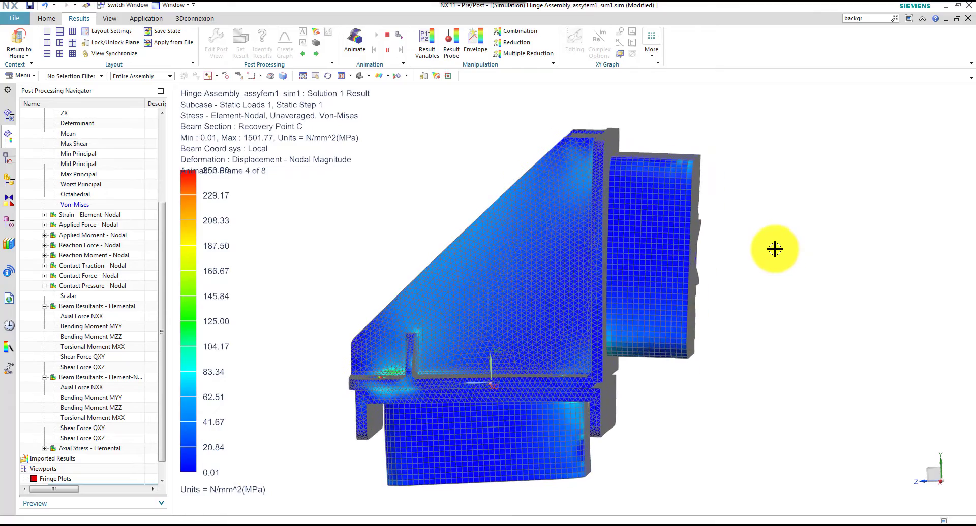
left_click(385, 36)
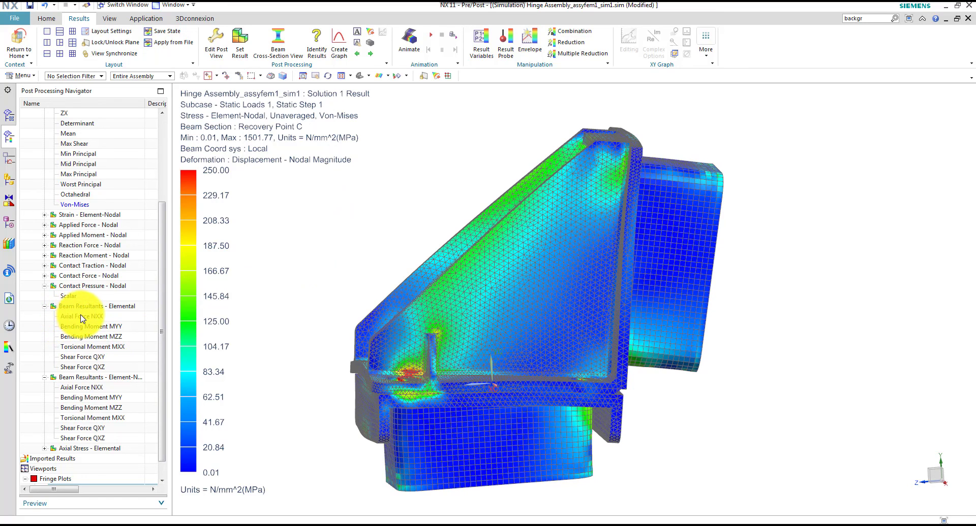
Plot the bolt beam Axial Force NXX and review its 32841.4–176619 N legend range.
double_click(88, 391)
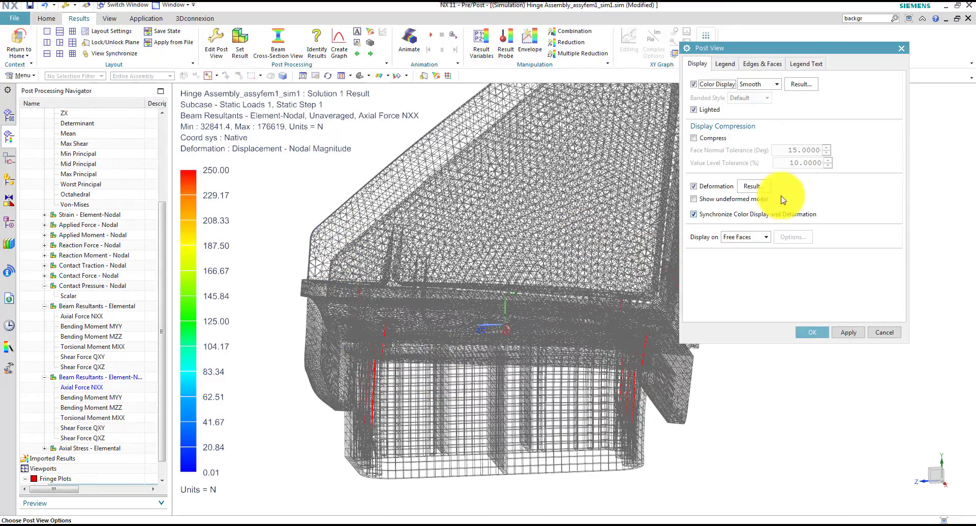
left_click(726, 66)
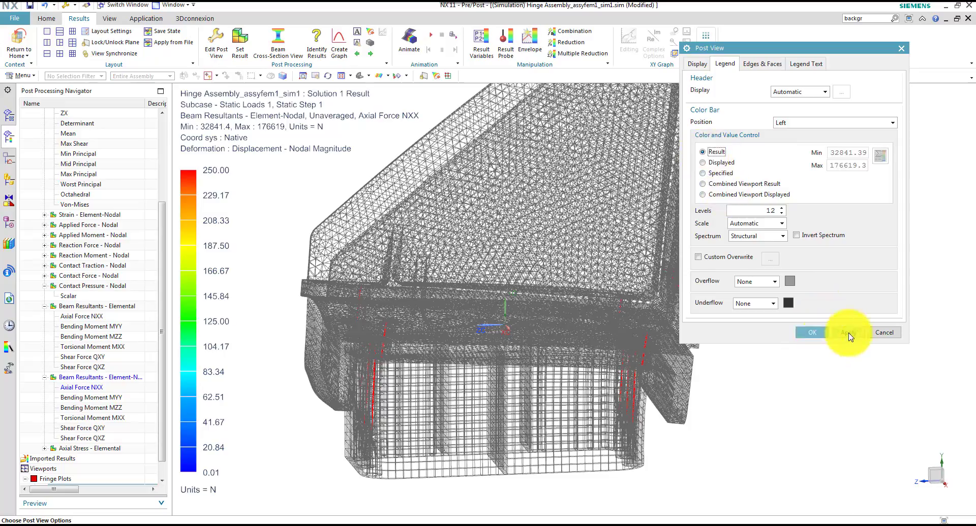
left_click(885, 334)
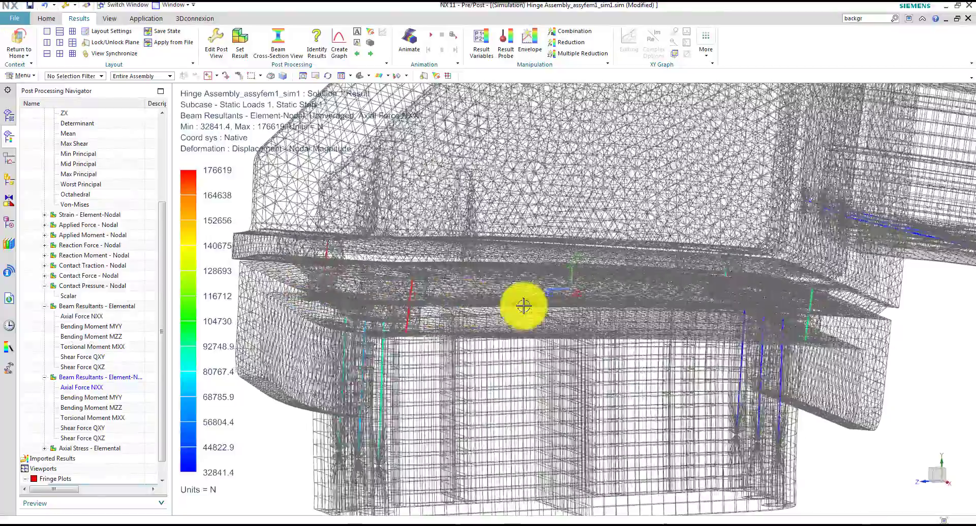
scroll(658, 312, "up", 5)
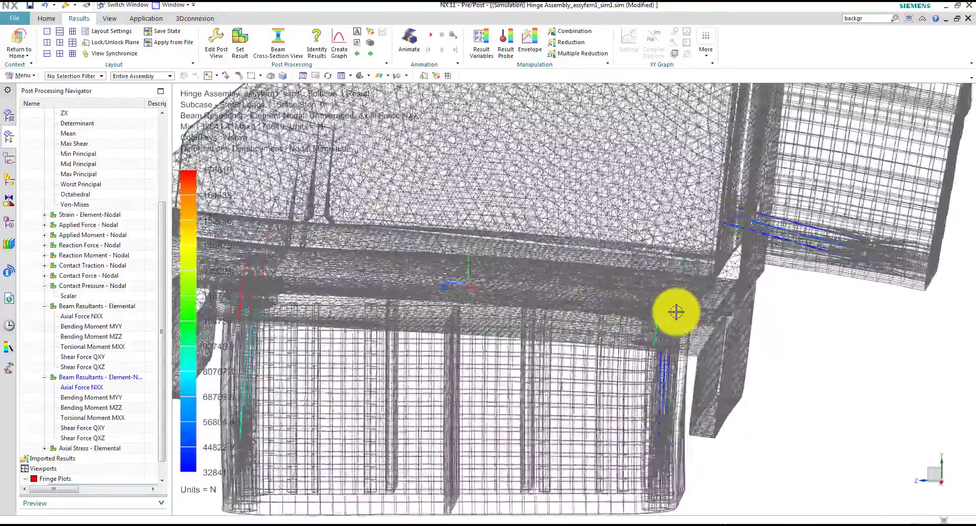
scroll(653, 326, "up", 5)
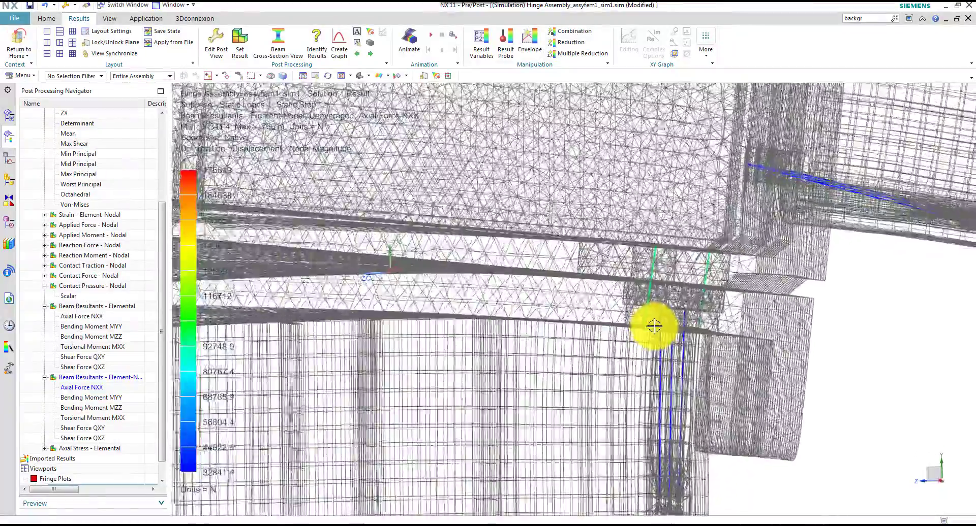
middle_click_drag(654, 326, 660, 249)
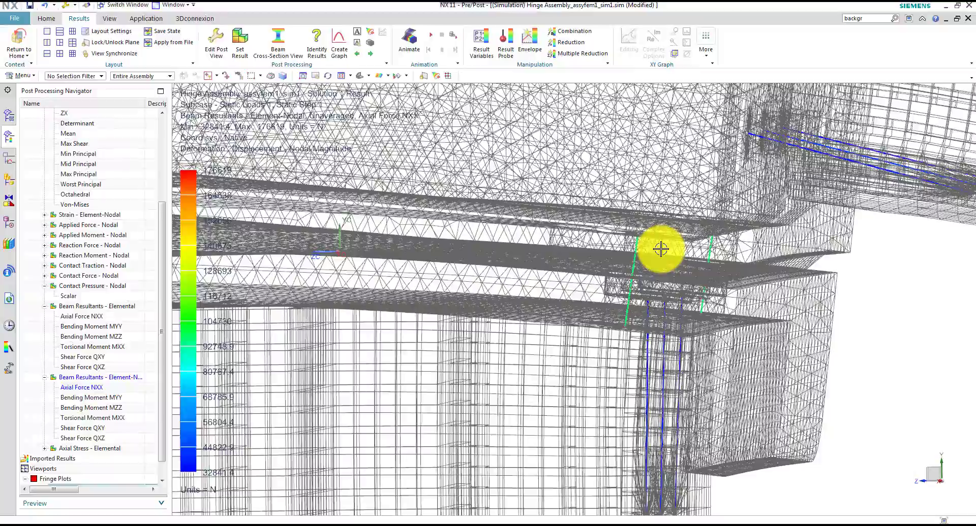
middle_click_drag(660, 249, 634, 285)
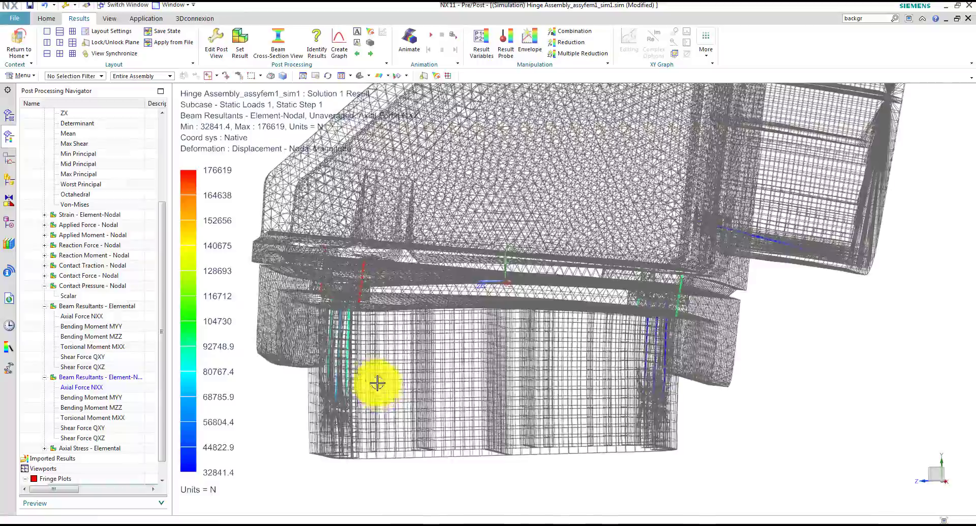
middle_click_drag(377, 384, 371, 362)
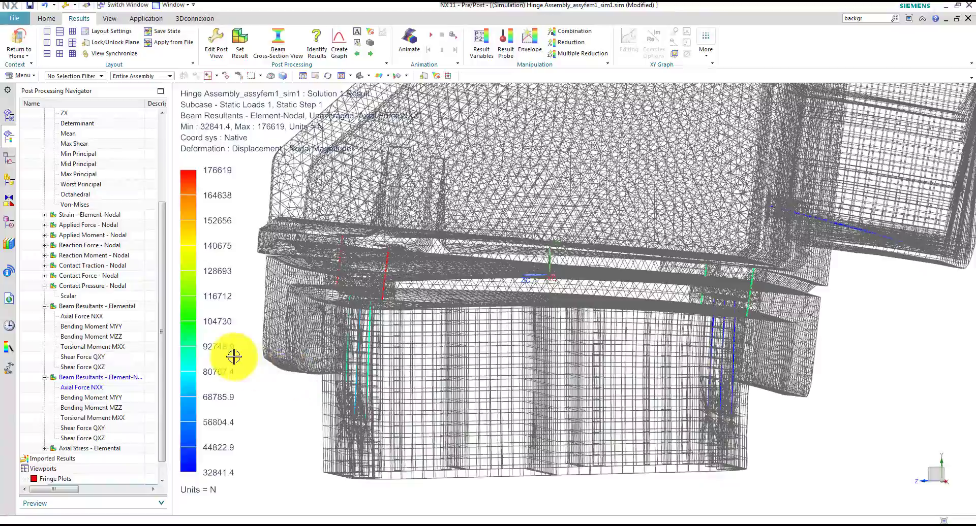
middle_click_drag(234, 357, 516, 393)
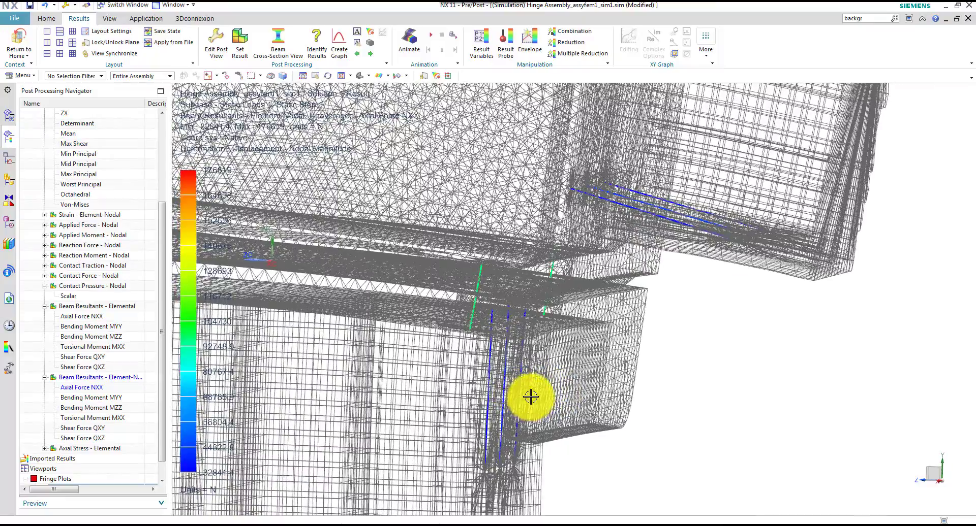
middle_click_drag(531, 397, 585, 321)
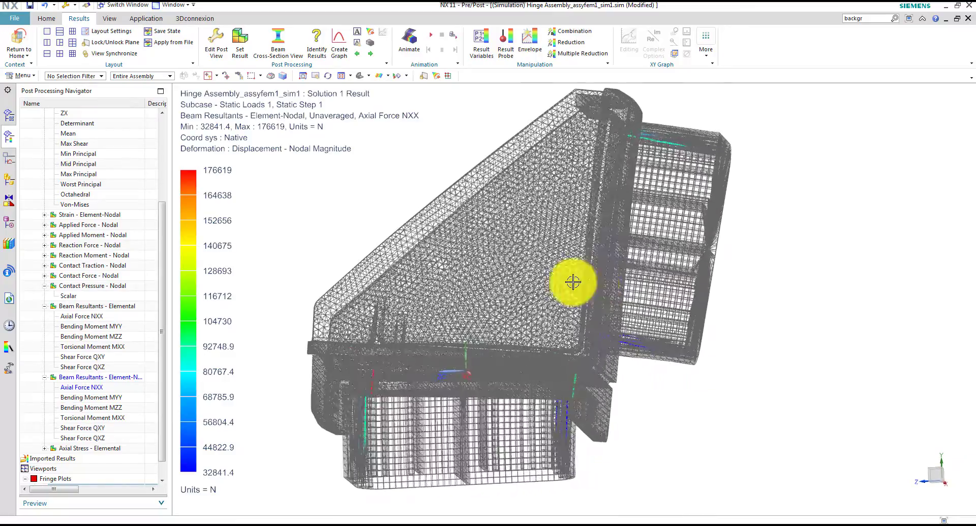
Plot nodal contact pressure with a specified 0.001–50 MPa color bar range.
double_click(72, 296)
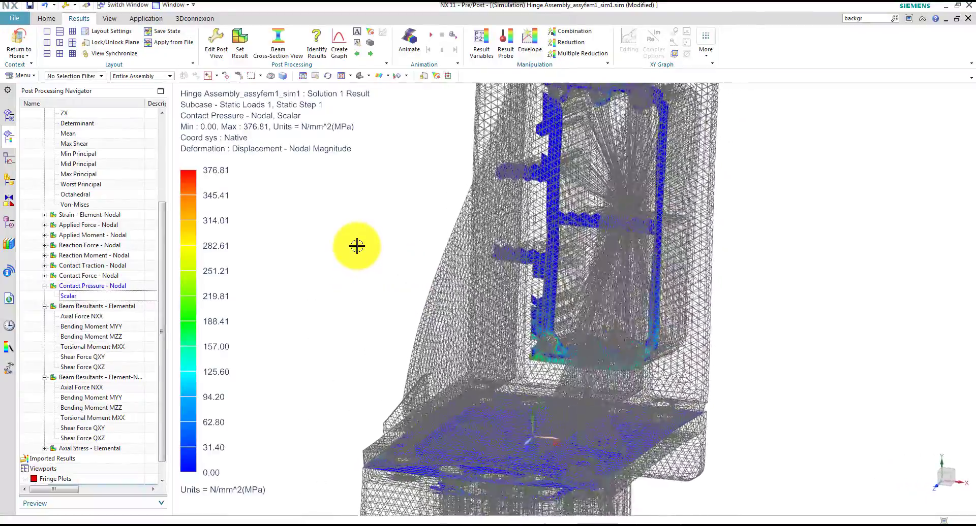
left_click(216, 40)
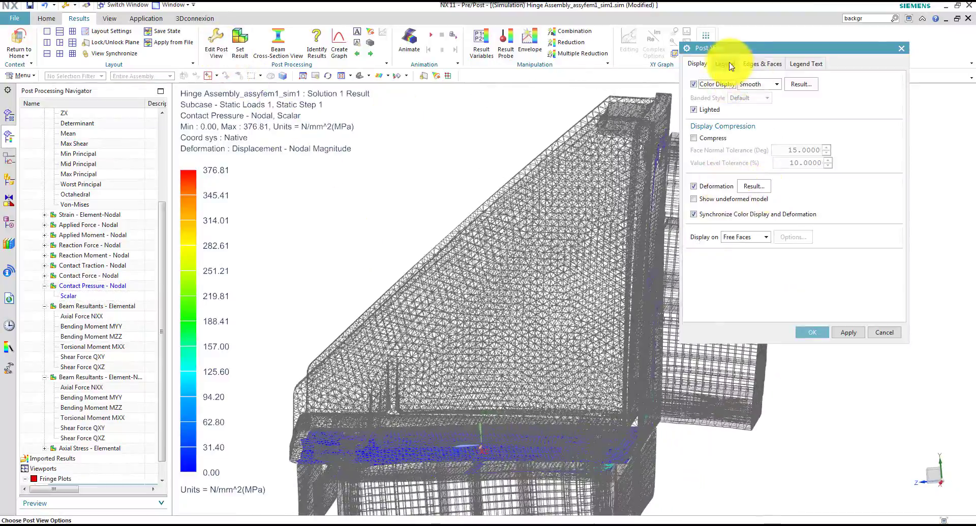
left_click(725, 63)
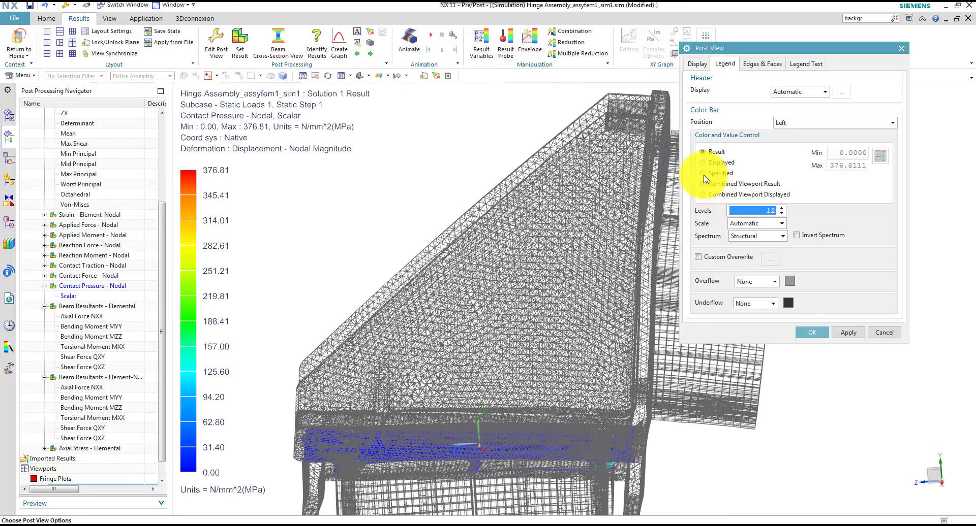
left_click(703, 173)
left_click(851, 153)
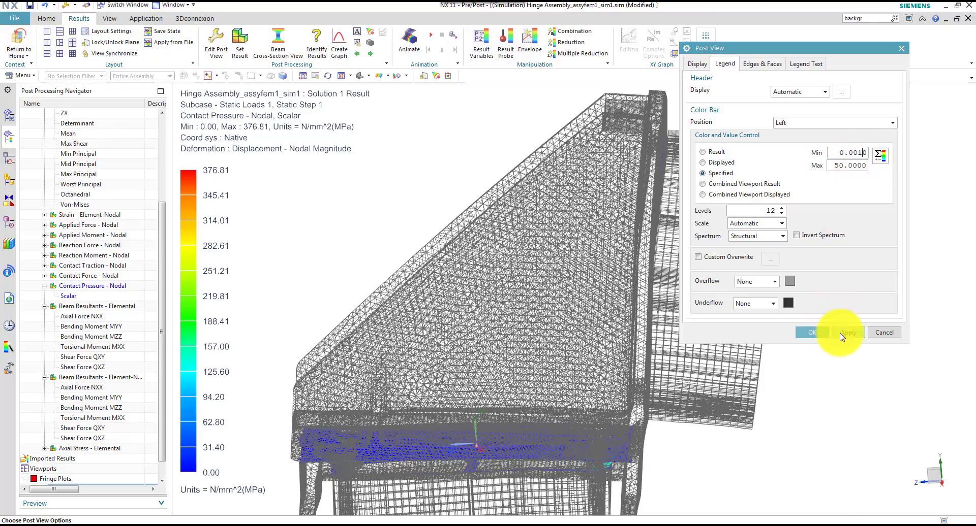
middle_click_drag(662, 266, 590, 223)
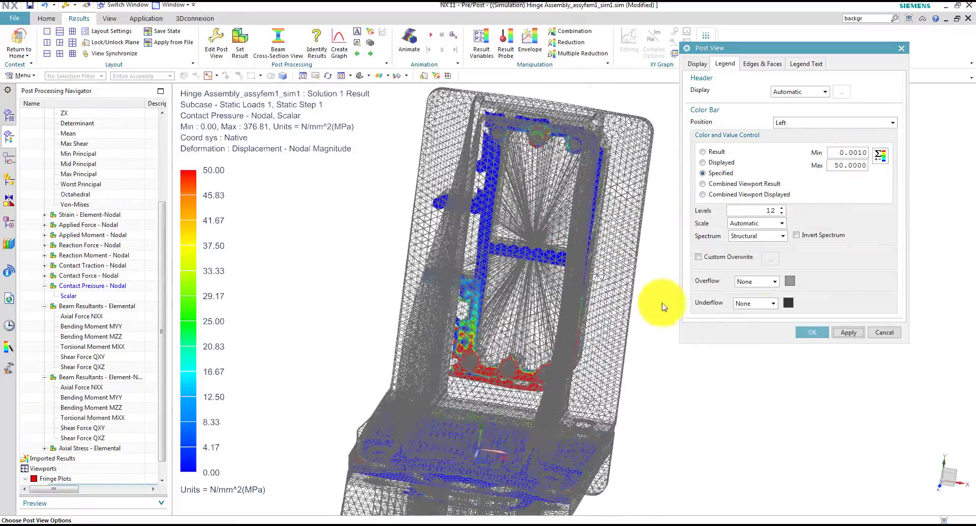
Rotate the model to an oblique side view.
middle_click_drag(650, 366, 736, 267)
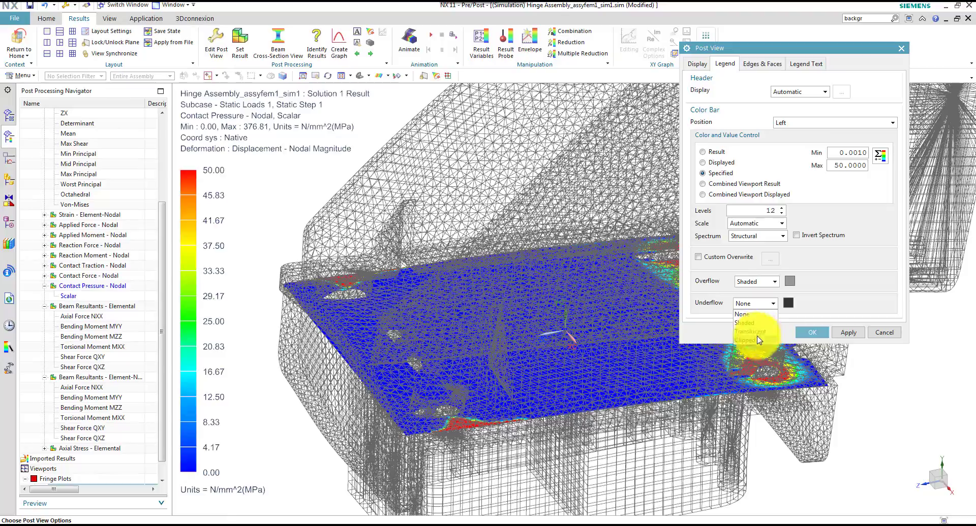
Apply shaded overflow and underflow, then orbit the model to inspect the contact areas.
left_click(843, 334)
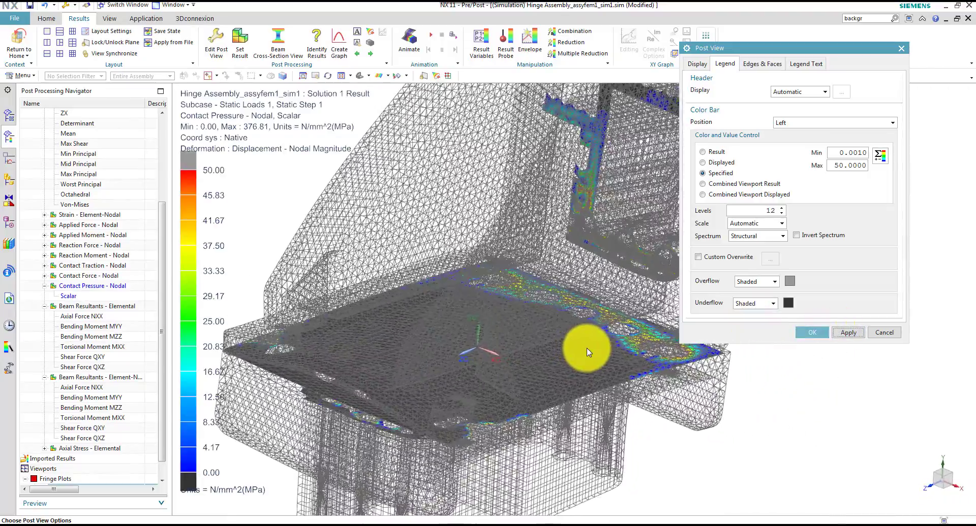
middle_click_drag(498, 373, 553, 325)
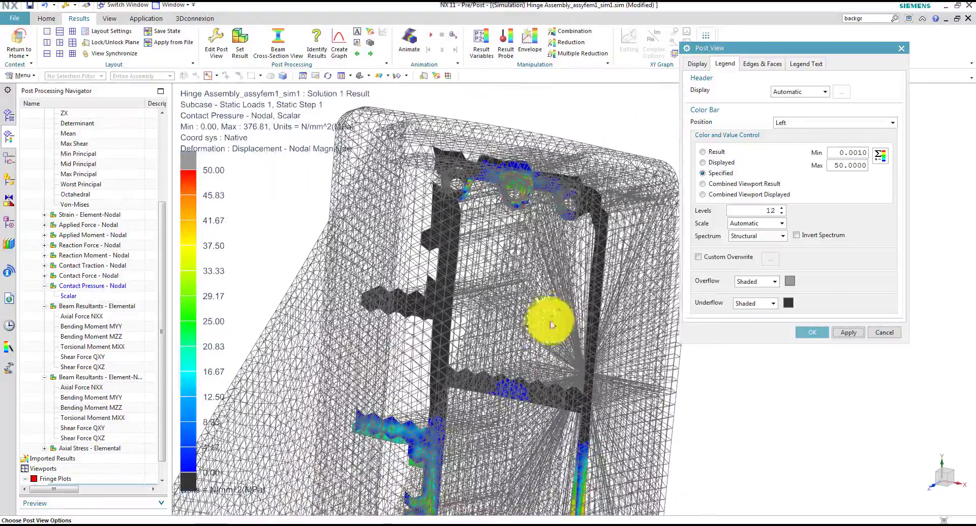
middle_click_drag(446, 232, 505, 373)
middle_click_drag(504, 374, 570, 374)
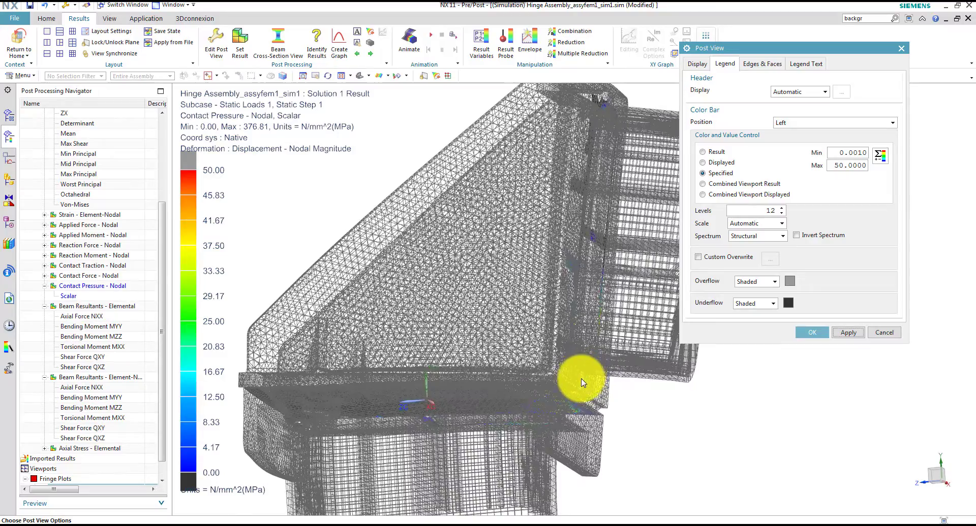
middle_click_drag(583, 383, 583, 383)
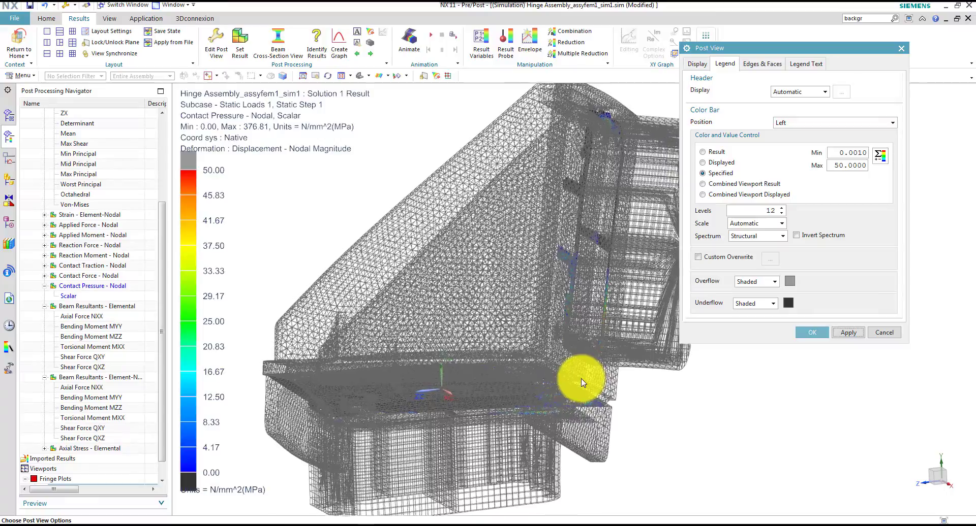
middle_click_drag(583, 383, 477, 345)
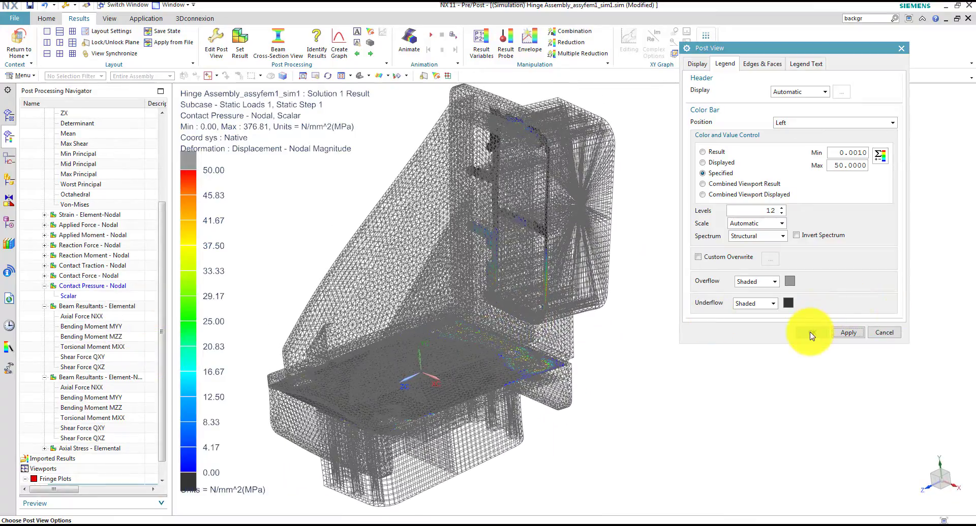
Accept the 0–50 MPa contact pressure legend settings, then orbit and zoom to inspect the contact zones.
left_click(811, 335)
middle_click_drag(707, 337, 511, 304)
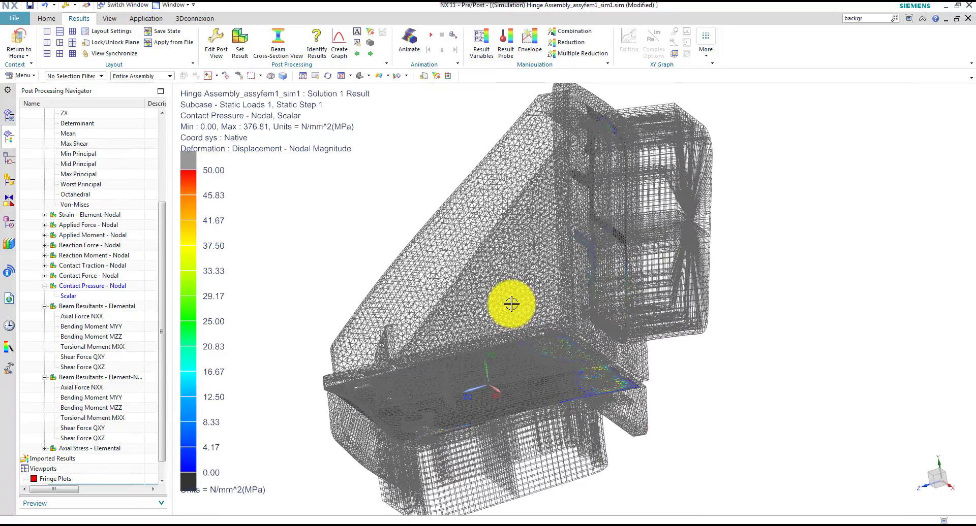
middle_click_drag(511, 304, 511, 304)
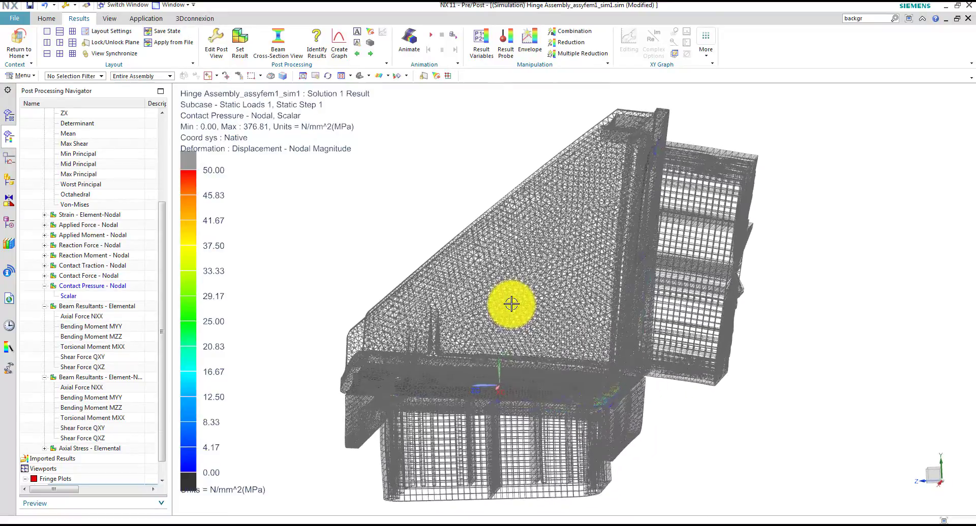
middle_click_drag(511, 304, 511, 304)
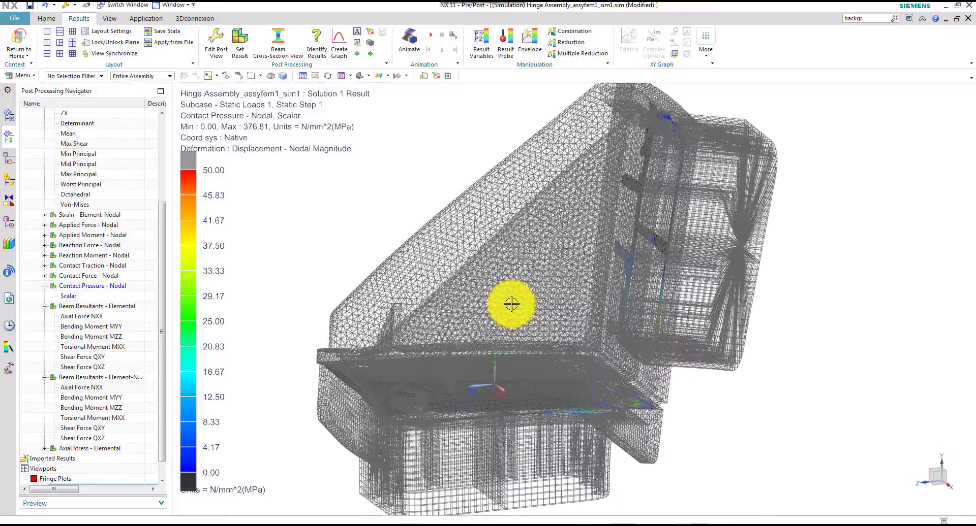
middle_click_drag(524, 300, 435, 263)
scroll(436, 269, "up", 5)
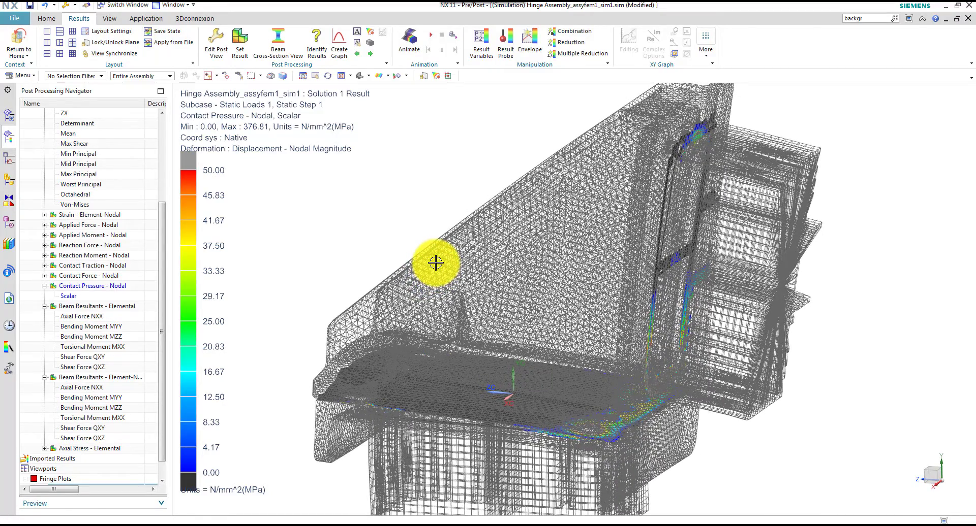